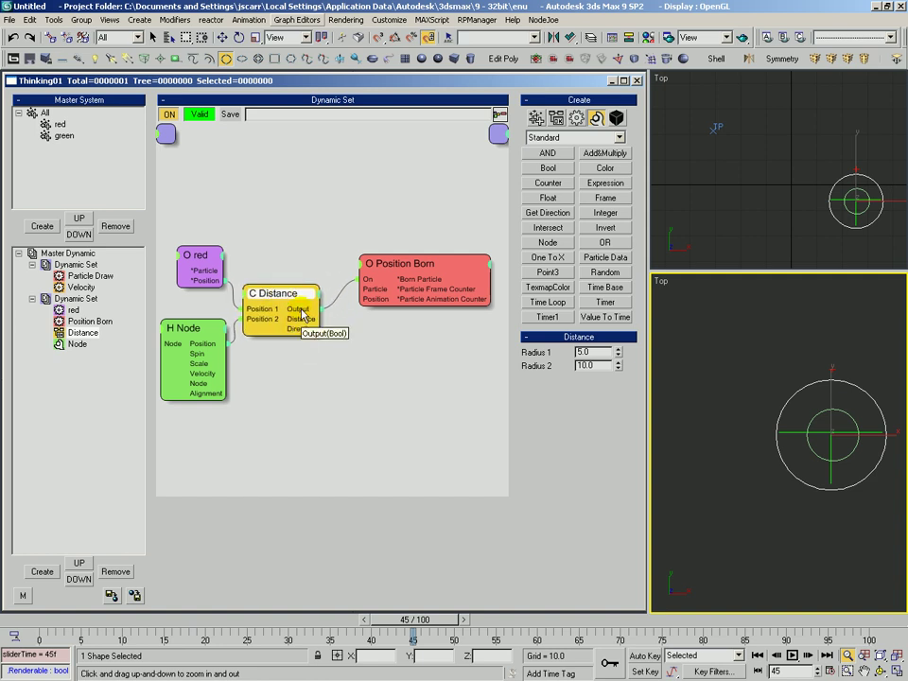
# Step: Delete the two concentric circles around the point helper in the Top viewport
pyautogui.moveTo(284, 298); pyautogui.dragTo(285, 296)
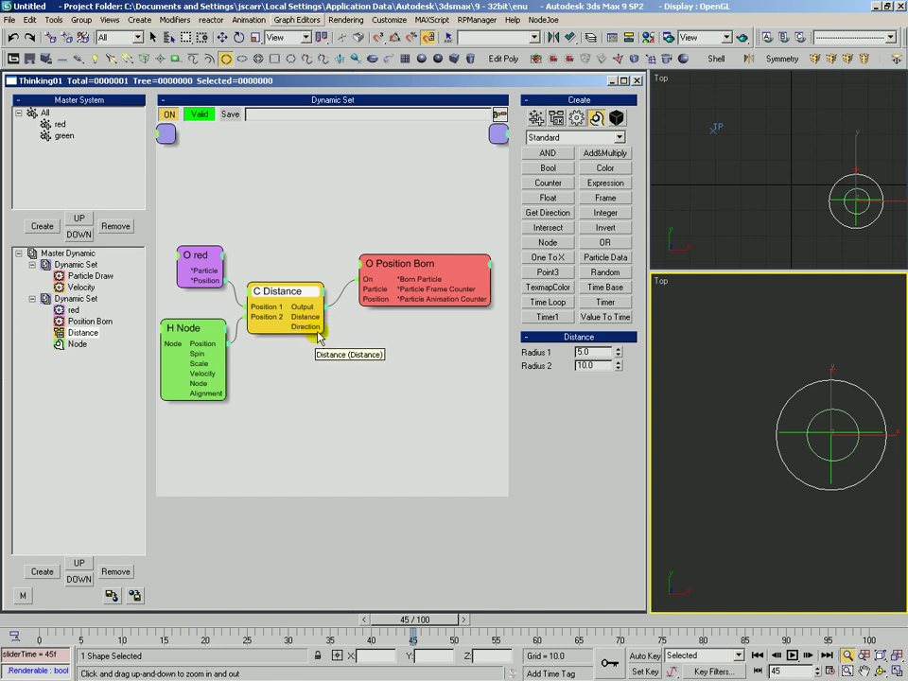
pyautogui.scroll(-1, 685, 410)
pyautogui.moveTo(685, 410); pyautogui.dragTo(657, 407, button='middle')
pyautogui.scroll(-1, 760, 387)
pyautogui.scroll(1, 759, 387)
pyautogui.rightClick(764, 383)
pyautogui.press('Delete')
pyautogui.click(764, 389)
pyautogui.press('Delete')
pyautogui.click(779, 415)
pyautogui.press('Delete')
# Step: Move the Point01 helper in the negative X direction, away from the red particle's path
pyautogui.hotkey('alt', 'z')
pyautogui.moveTo(720, 443); pyautogui.dragTo(709, 472)
pyautogui.scroll(1, 795, 412)
pyautogui.press('q')
pyautogui.click(780, 418)
pyautogui.press('w')
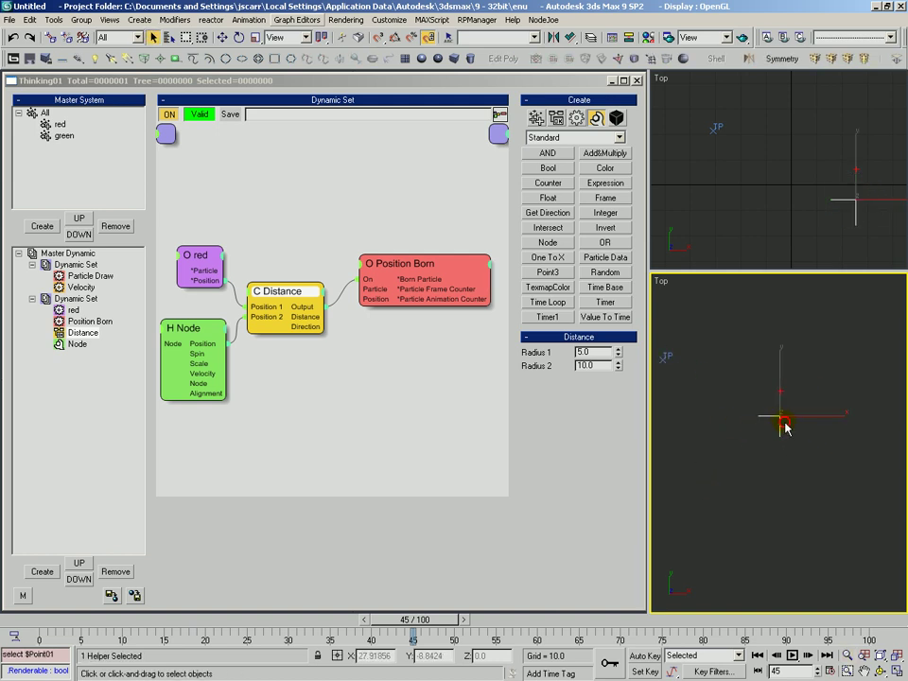
pyautogui.moveTo(816, 416); pyautogui.dragTo(789, 422)
pyautogui.hotkey('alt', 'z')
pyautogui.moveTo(725, 425); pyautogui.dragTo(697, 460)
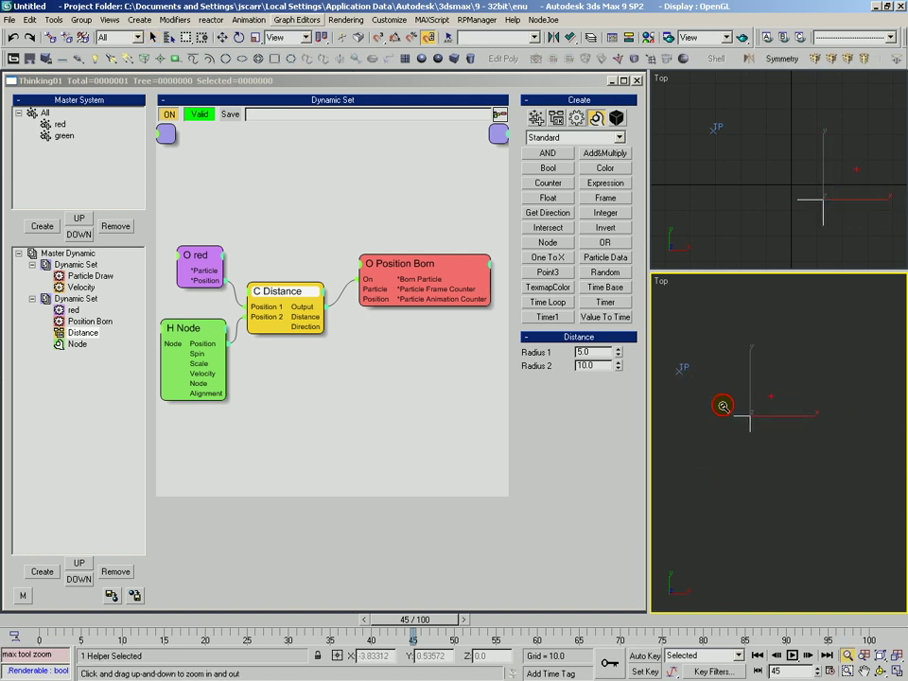
pyautogui.hotkey('ctrl', 'p')
pyautogui.moveTo(748, 400); pyautogui.dragTo(743, 398)
pyautogui.click(430, 242)
pyautogui.click(414, 263)
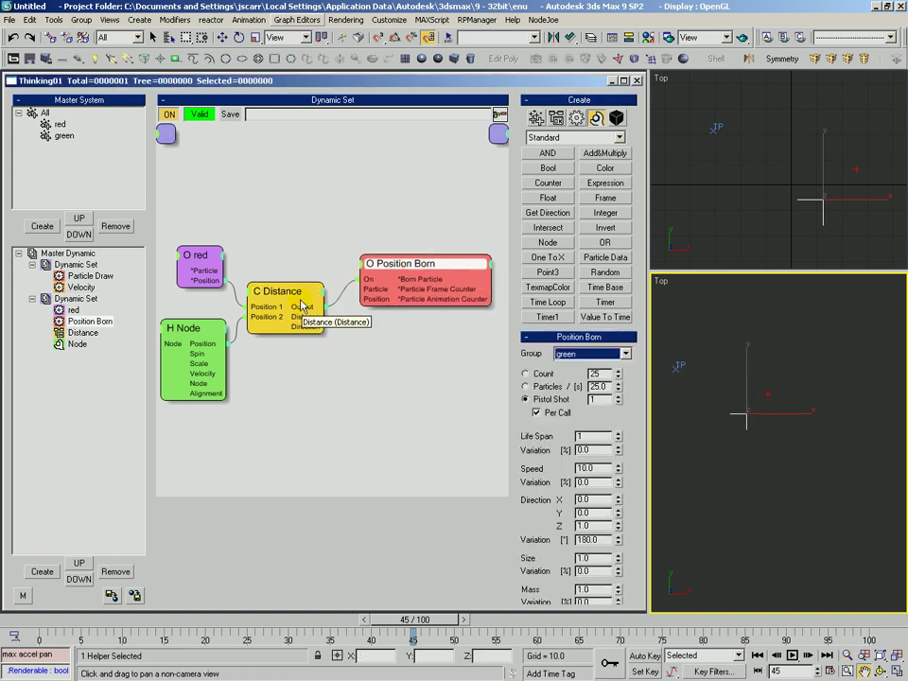
pyautogui.moveTo(295, 305); pyautogui.dragTo(293, 301)
pyautogui.moveTo(391, 263); pyautogui.dragTo(393, 259)
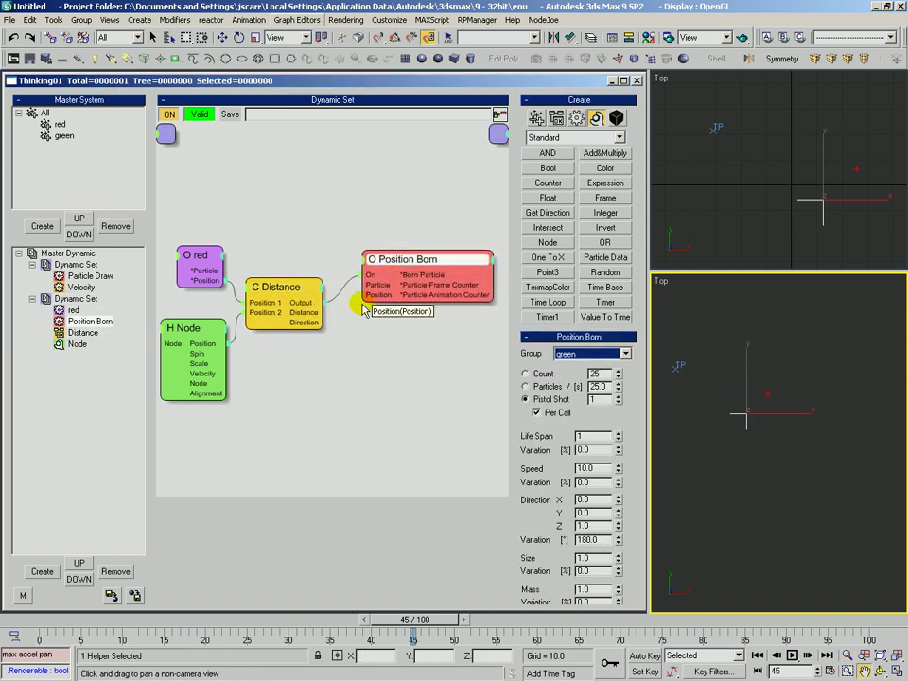
pyautogui.moveTo(295, 289); pyautogui.dragTo(287, 292)
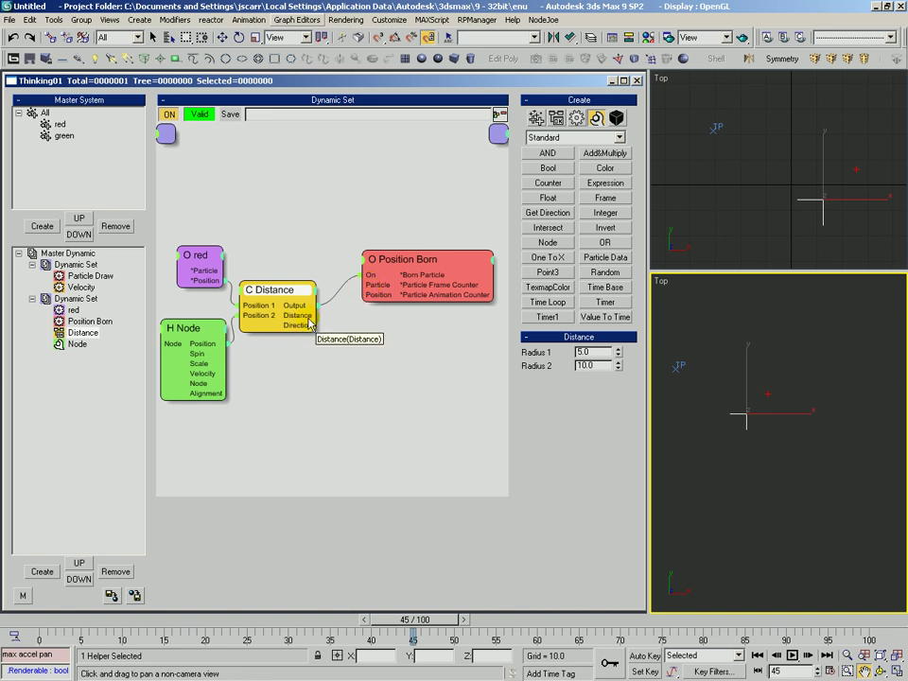
# Step: Add Speed and Direction inputs to the Position Born node
pyautogui.moveTo(411, 261); pyautogui.dragTo(408, 261)
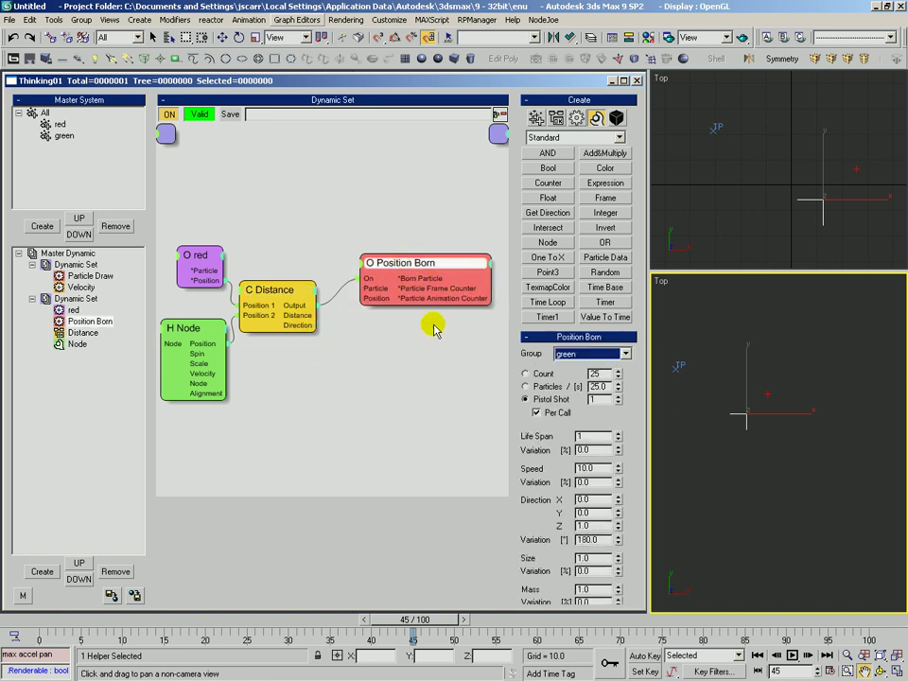
pyautogui.click(351, 273)
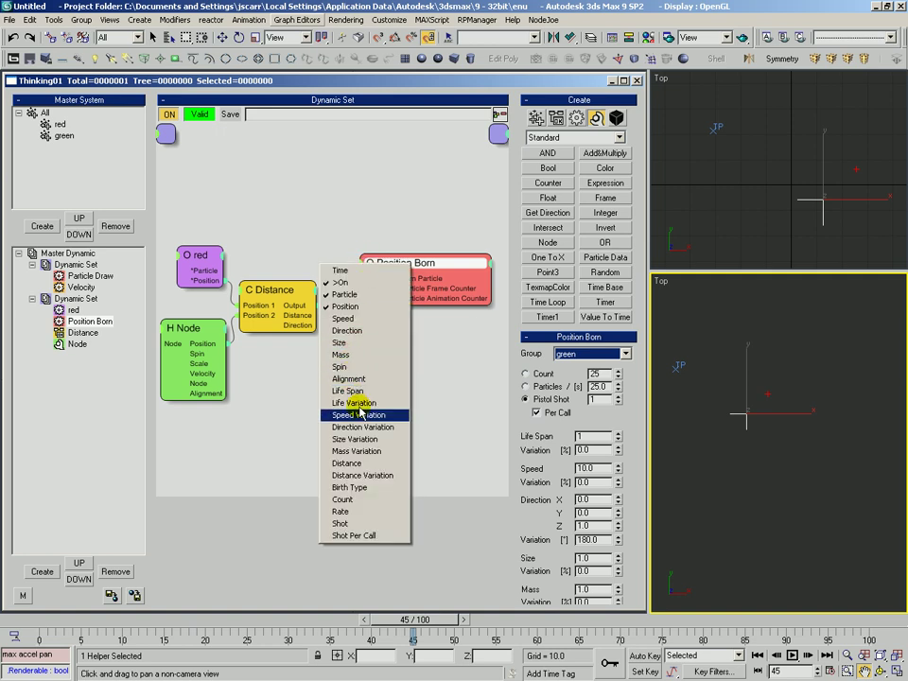
pyautogui.click(345, 319)
pyautogui.click(370, 275)
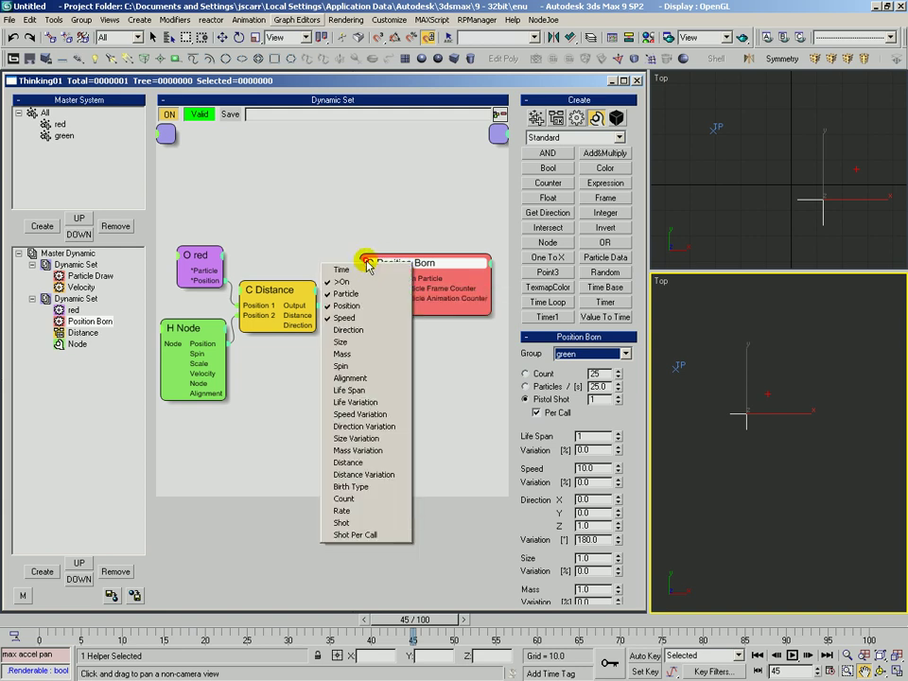
pyautogui.click(358, 330)
pyautogui.moveTo(404, 271); pyautogui.dragTo(403, 279)
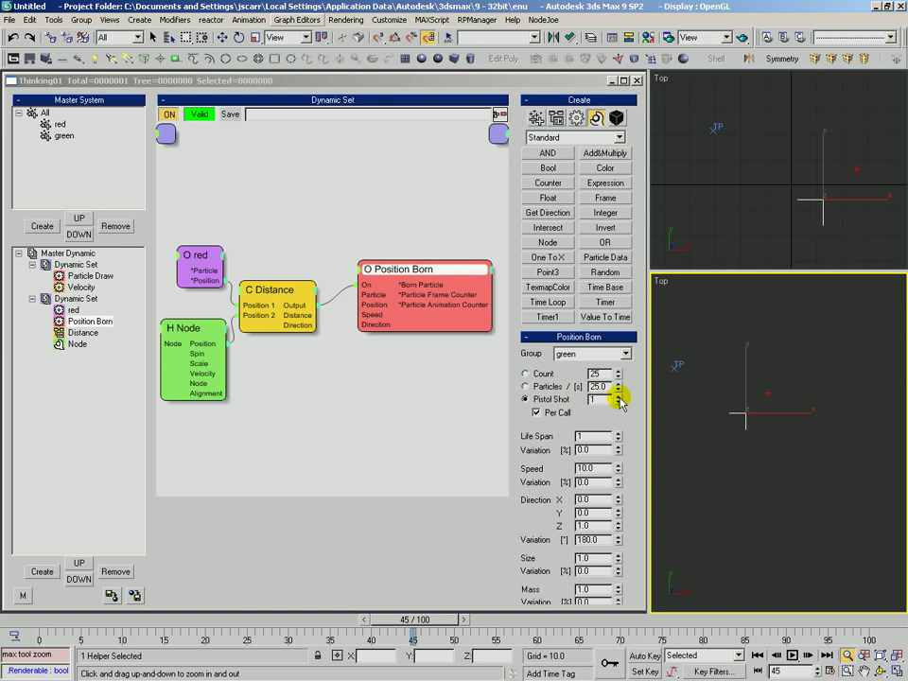
# Step: Set Position Born's pistol shot to 6 and life span to 4, and feed its Speed input from the Distance node's Distance output
pyautogui.moveTo(618, 398); pyautogui.dragTo(617, 396)
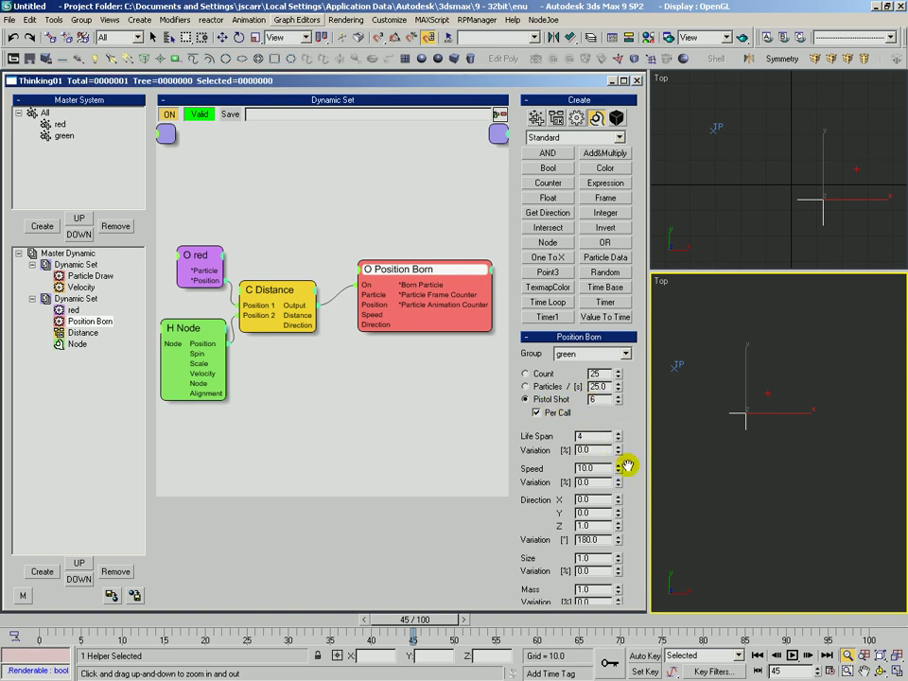
pyautogui.moveTo(403, 268); pyautogui.dragTo(399, 270)
pyautogui.click(303, 320)
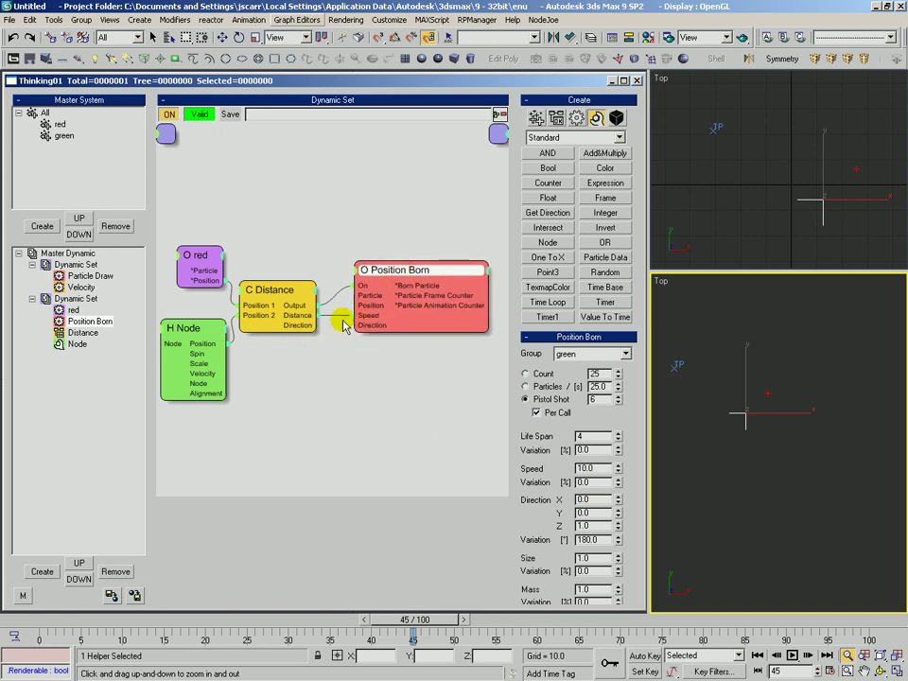
pyautogui.moveTo(294, 290); pyautogui.dragTo(300, 290)
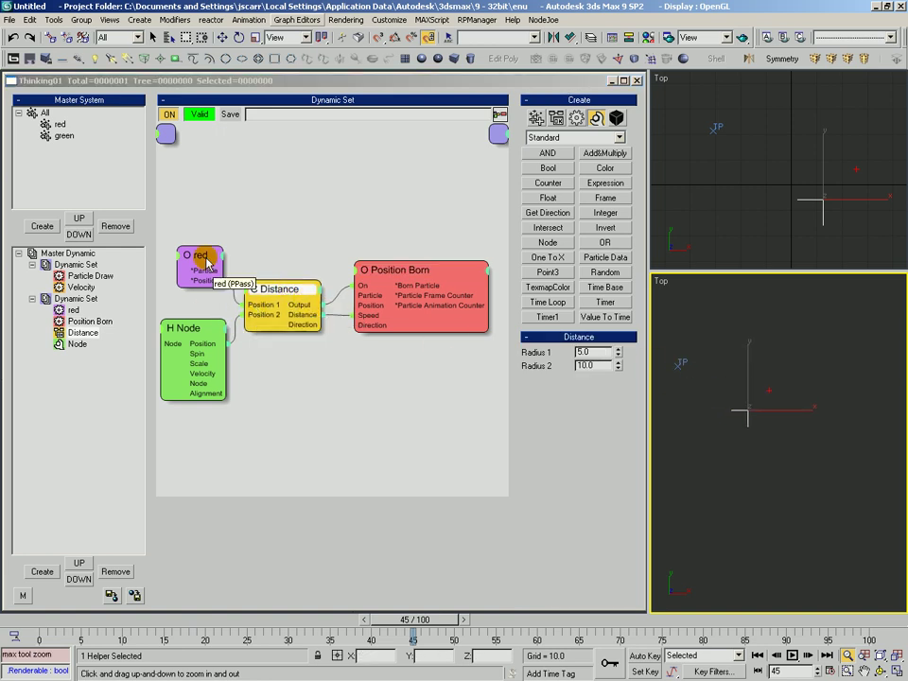
pyautogui.moveTo(203, 263); pyautogui.dragTo(206, 259)
pyautogui.moveTo(206, 333); pyautogui.dragTo(209, 330)
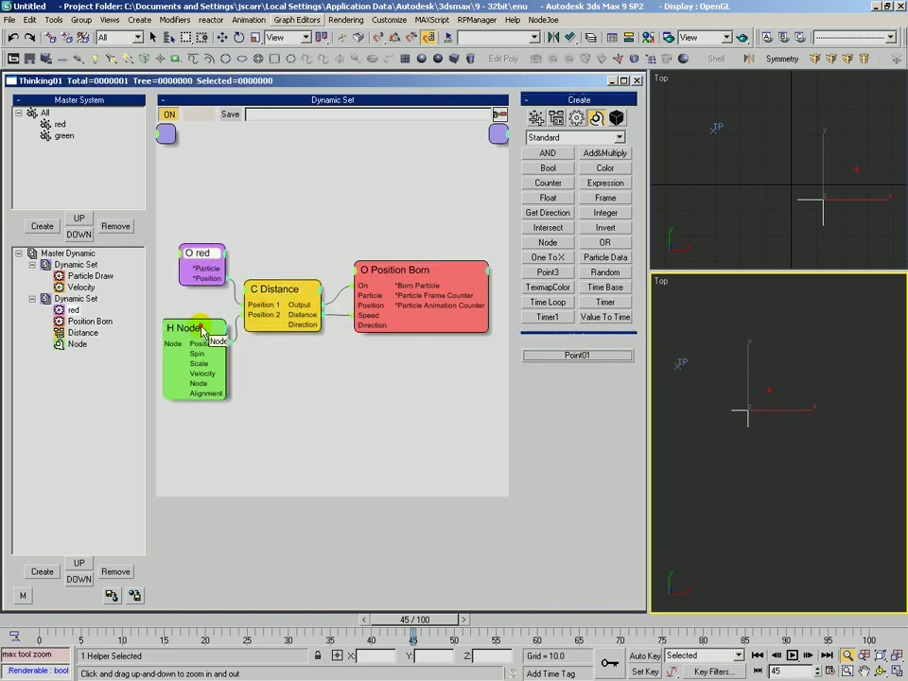
pyautogui.click(256, 291)
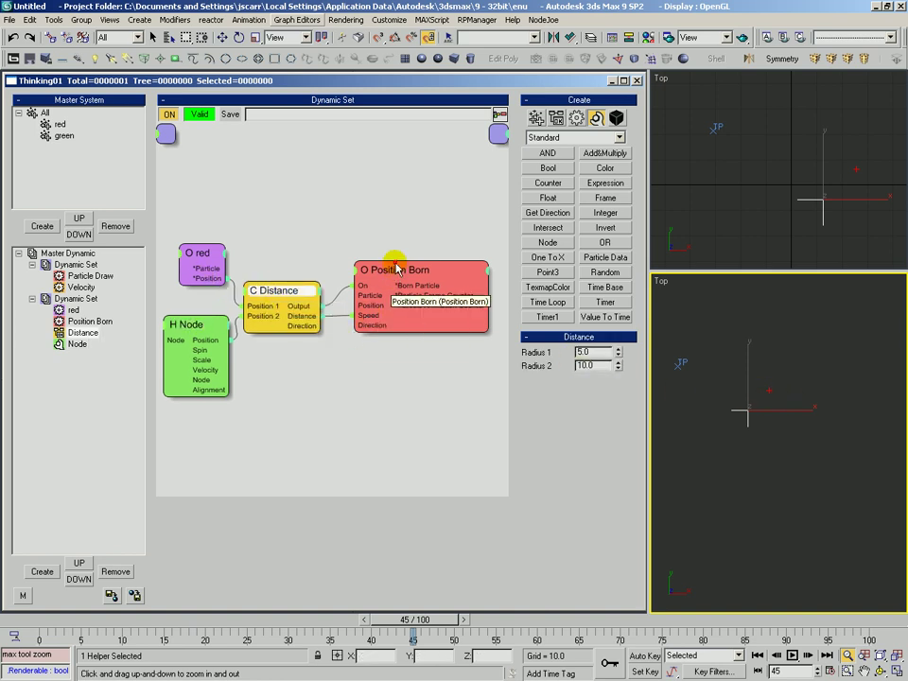
# Step: Set Position Born's direction to Y 1.0 and Z 0.0 with a variation of 0.0, and scrub the animation from frame 0 to 7
pyautogui.moveTo(385, 300); pyautogui.dragTo(380, 304)
pyautogui.click(36, 621)
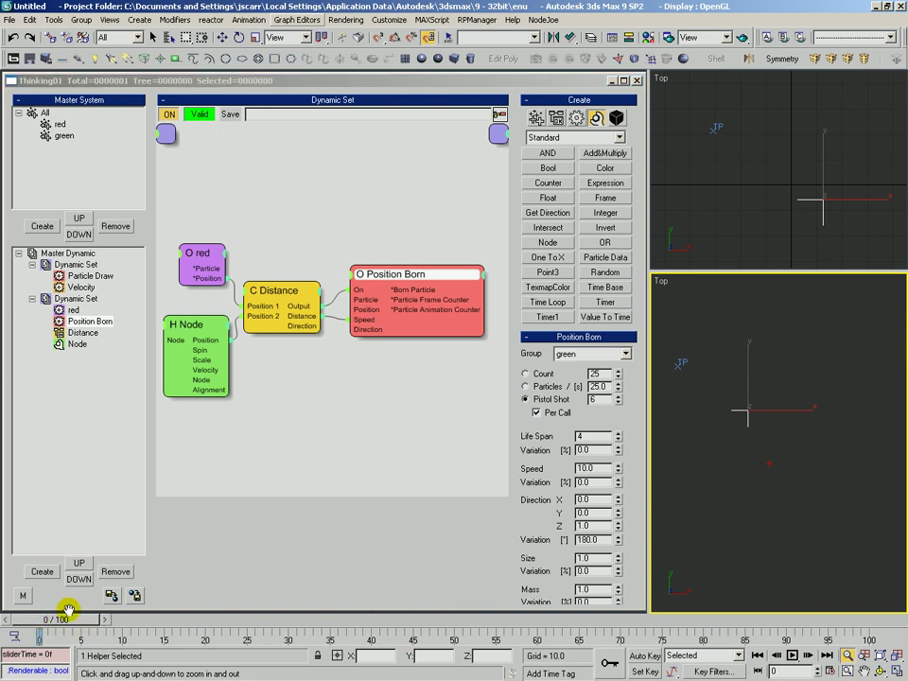
pyautogui.moveTo(591, 514); pyautogui.dragTo(559, 513)
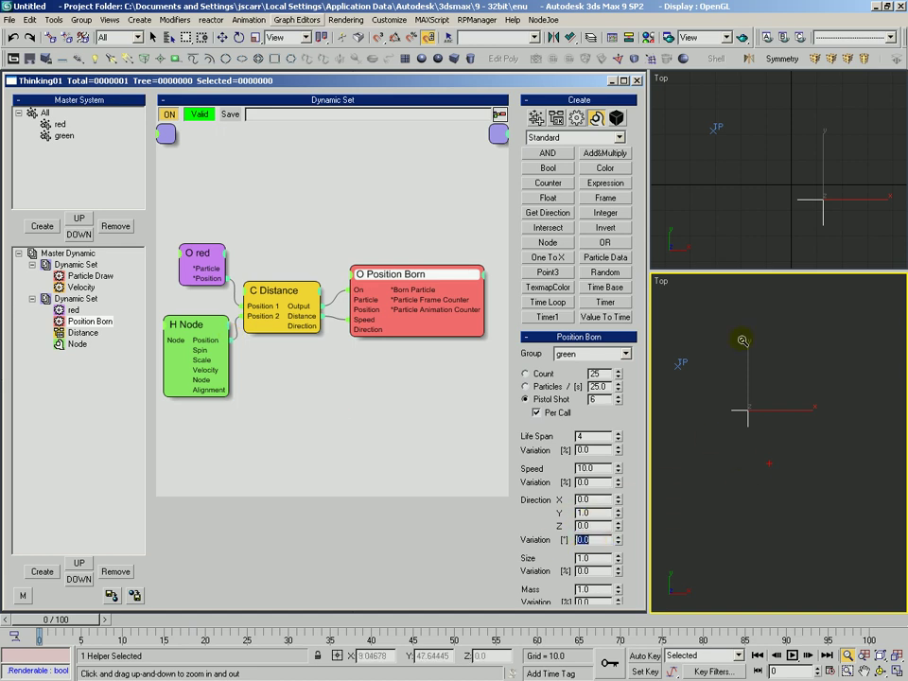
pyautogui.moveTo(87, 631); pyautogui.dragTo(139, 629)
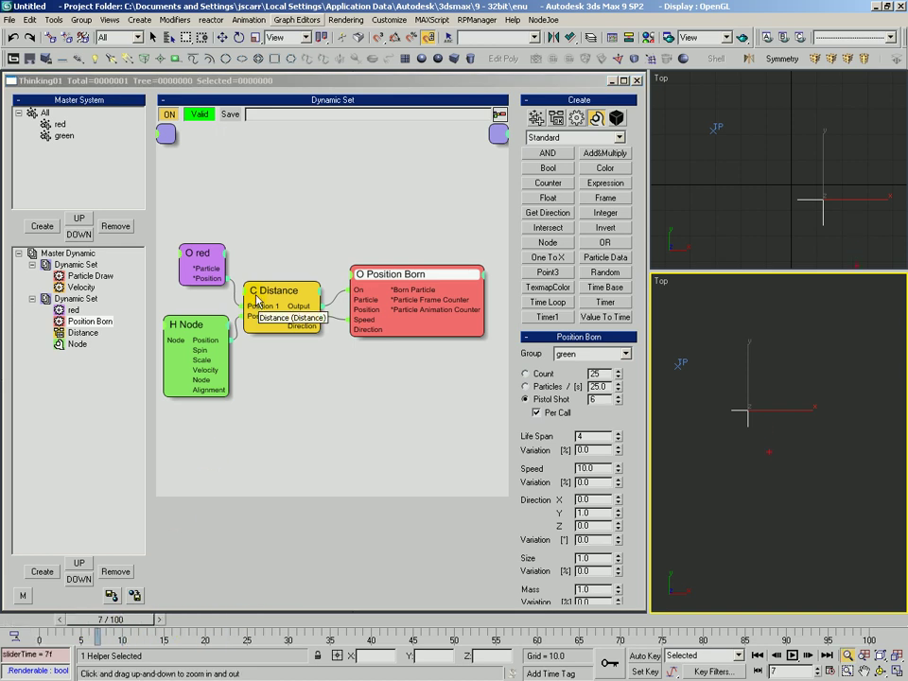
# Step: Draw a circle with a radius of about 25 around the point helper, and set the Distance node's radii to 0.0 and 25.0
pyautogui.moveTo(268, 292); pyautogui.dragTo(271, 292)
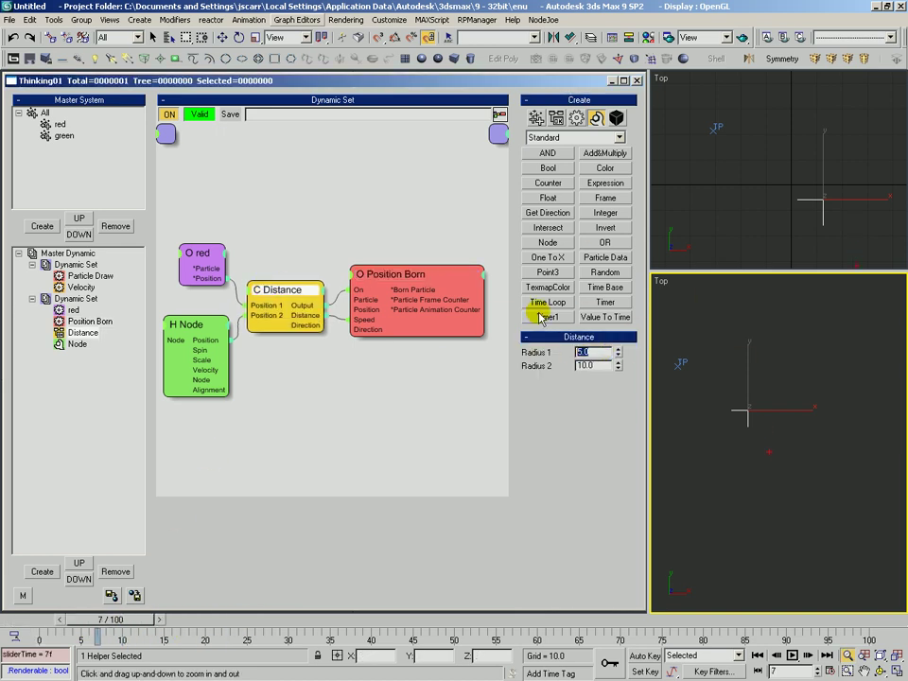
pyautogui.click(225, 60)
pyautogui.moveTo(747, 405); pyautogui.dragTo(719, 439)
pyautogui.hotkey('alt', 'z')
pyautogui.moveTo(750, 404); pyautogui.dragTo(758, 386)
pyautogui.hotkey('ctrl', 'p')
pyautogui.moveTo(741, 346); pyautogui.dragTo(746, 360)
pyautogui.press('q')
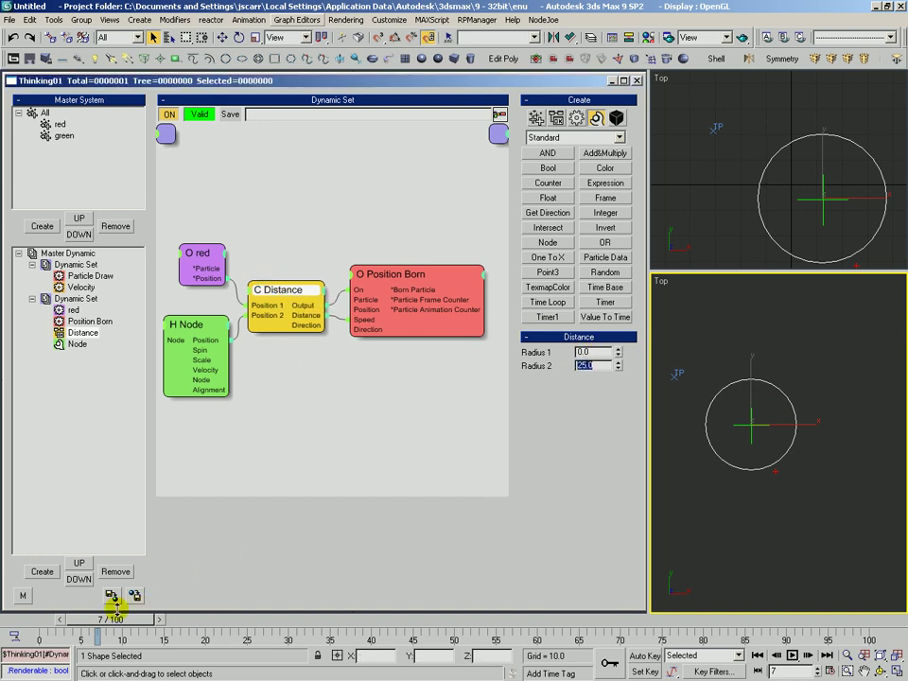
pyautogui.moveTo(99, 621); pyautogui.dragTo(53, 621)
pyautogui.moveTo(205, 255); pyautogui.dragTo(206, 271)
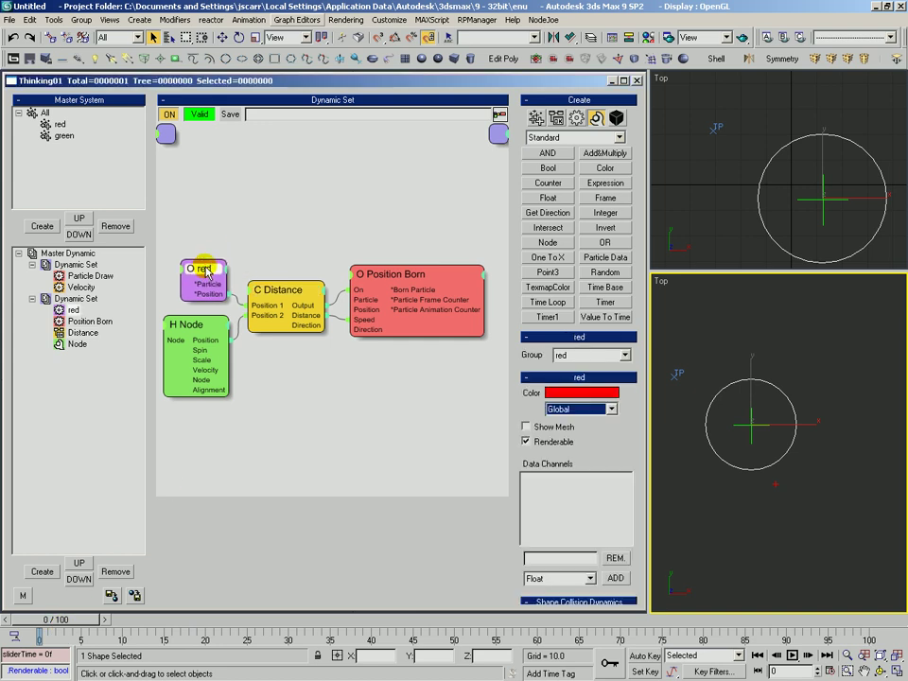
pyautogui.click(297, 304)
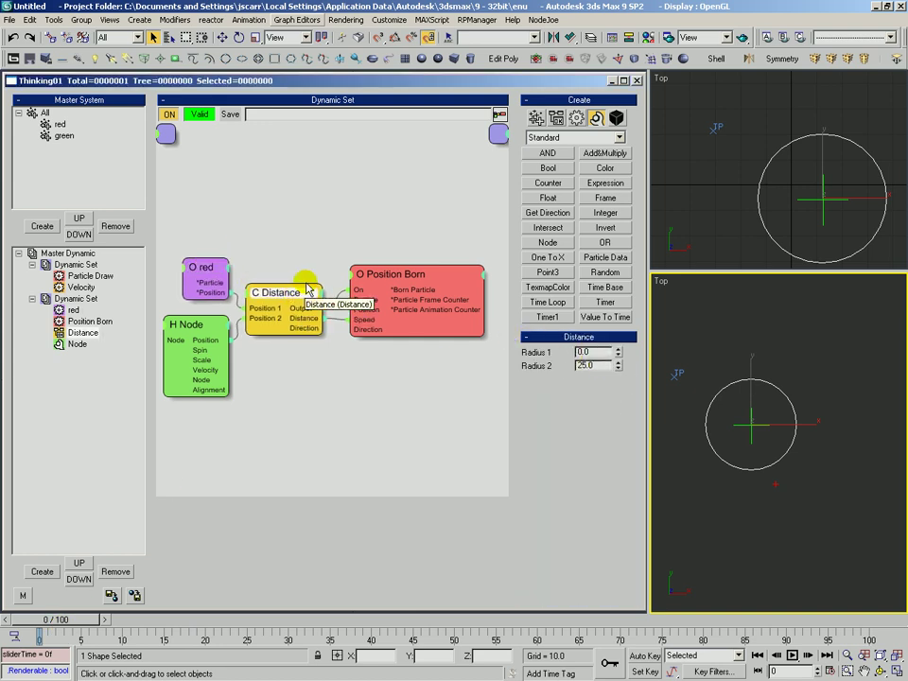
pyautogui.click(399, 279)
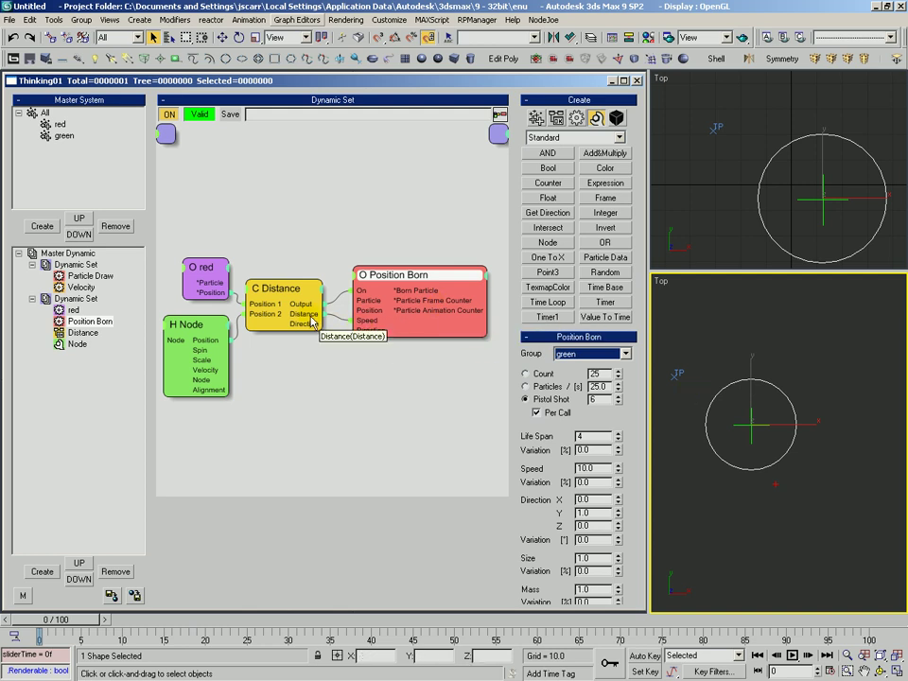
pyautogui.click(294, 289)
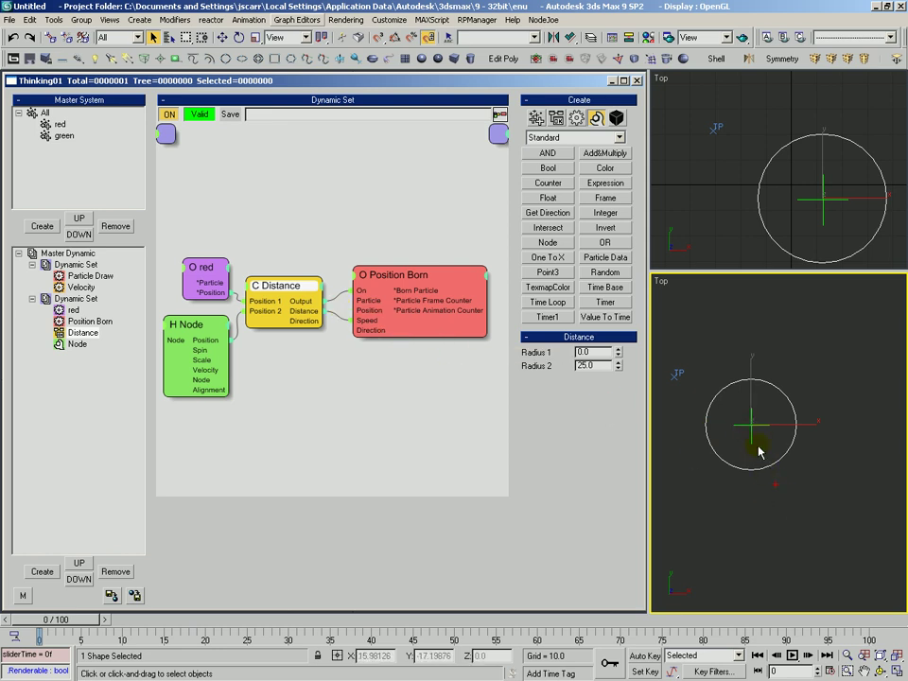
pyautogui.click(417, 274)
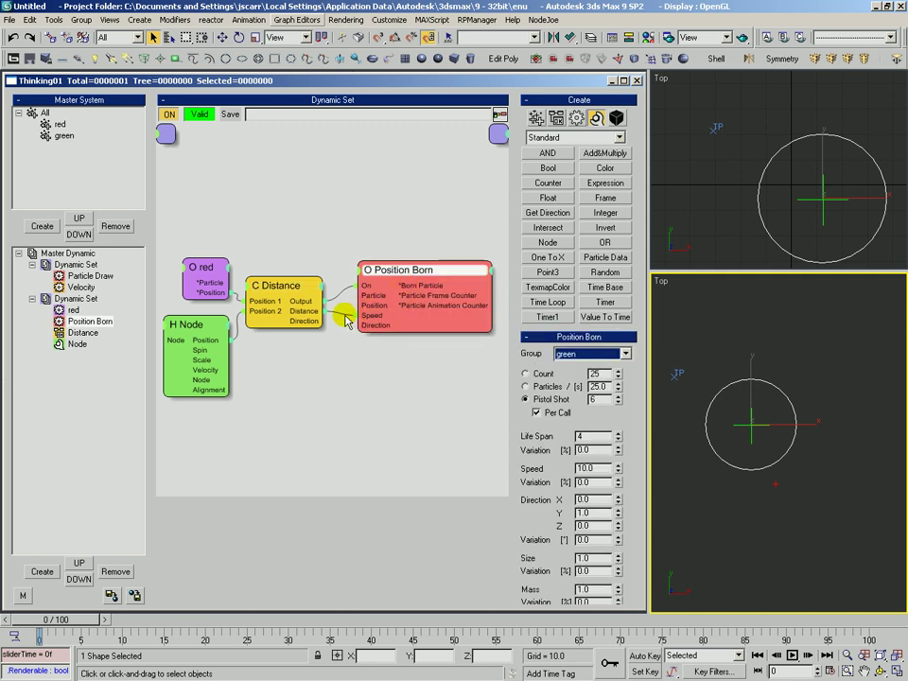
# Step: Set Position Born's direction X to 0.37 and advance the animation to frame 9
pyautogui.moveTo(412, 272); pyautogui.dragTo(407, 284)
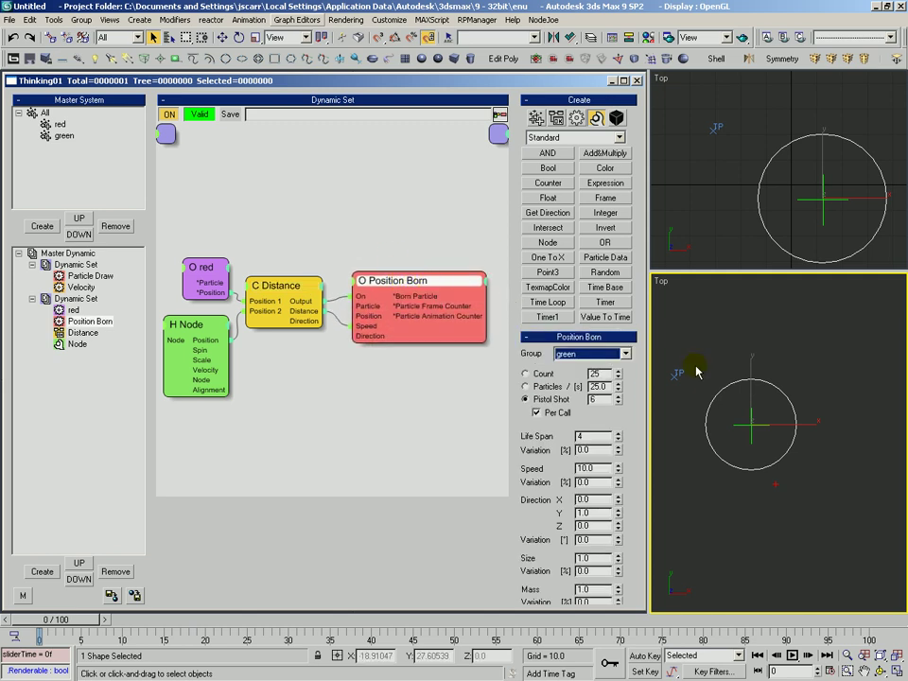
pyautogui.moveTo(583, 504); pyautogui.dragTo(618, 451)
pyautogui.moveTo(86, 624); pyautogui.dragTo(113, 632)
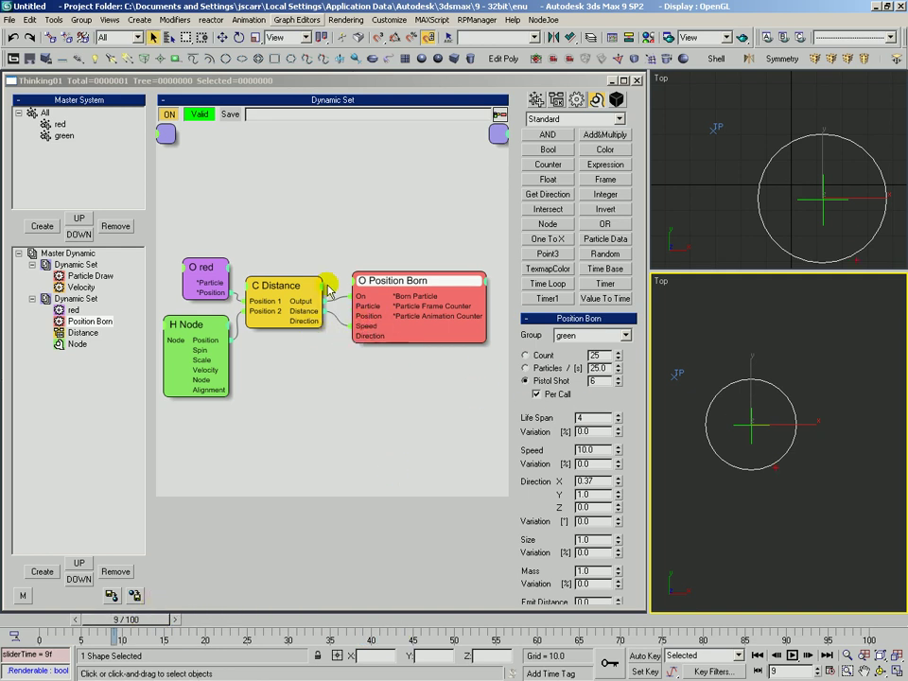
# Step: Rearrange the red, Distance and Position Born nodes, leaving a wider gap between Distance and Position Born
pyautogui.moveTo(196, 282); pyautogui.dragTo(236, 283)
pyautogui.moveTo(175, 249); pyautogui.dragTo(230, 301)
pyautogui.moveTo(235, 273); pyautogui.dragTo(197, 268)
pyautogui.moveTo(416, 278)
pyautogui.mouseDown()
pyautogui.moveTo(425, 285)
pyautogui.moveTo(432, 276)
pyautogui.mouseUp()
pyautogui.moveTo(283, 278); pyautogui.dragTo(280, 282)
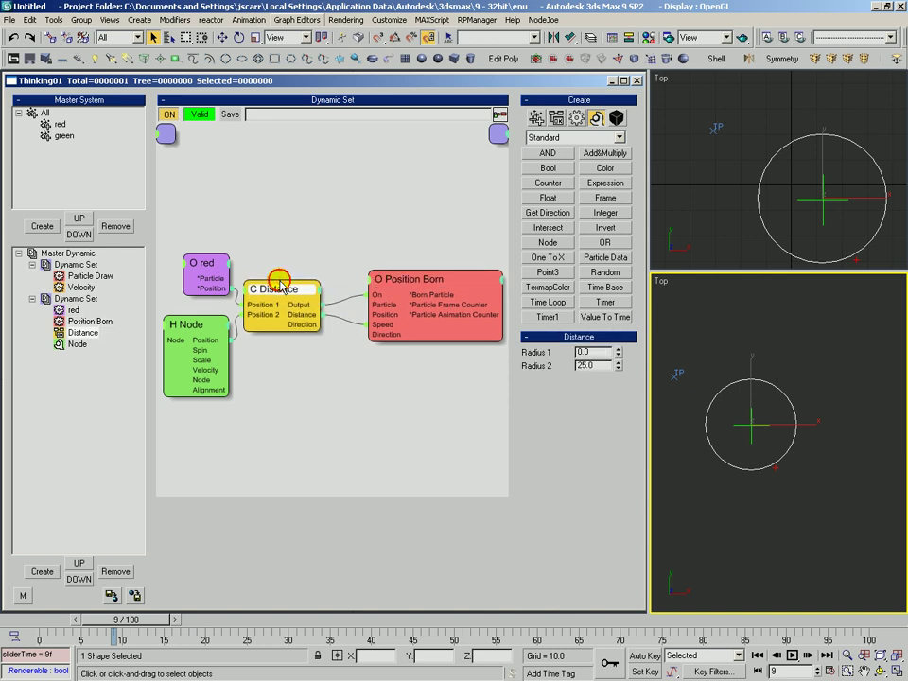
pyautogui.moveTo(415, 284); pyautogui.dragTo(417, 282)
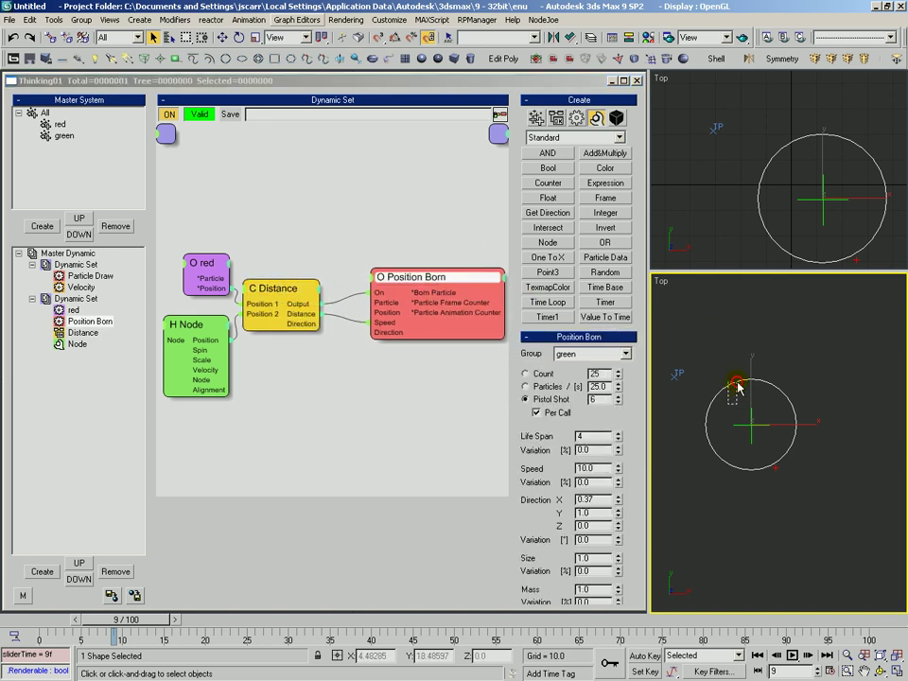
# Step: Scrub the animation between frames 15 and 34 and examine where the green particles are born in the Top viewport
pyautogui.moveTo(738, 380); pyautogui.dragTo(740, 384)
pyautogui.moveTo(743, 394); pyautogui.dragTo(784, 413, button='middle')
pyautogui.keyDown('ctrl'); pyautogui.keyDown('alt'); pyautogui.moveTo(784, 414); pyautogui.dragTo(792, 357, button='middle'); pyautogui.keyUp('alt'); pyautogui.keyUp('ctrl')
pyautogui.moveTo(744, 404); pyautogui.dragTo(732, 397, button='middle')
pyautogui.moveTo(74, 624); pyautogui.dragTo(296, 648)
pyautogui.moveTo(759, 426); pyautogui.dragTo(780, 422)
pyautogui.hotkey('alt', 'z')
pyautogui.moveTo(795, 414); pyautogui.dragTo(792, 417, button='middle')
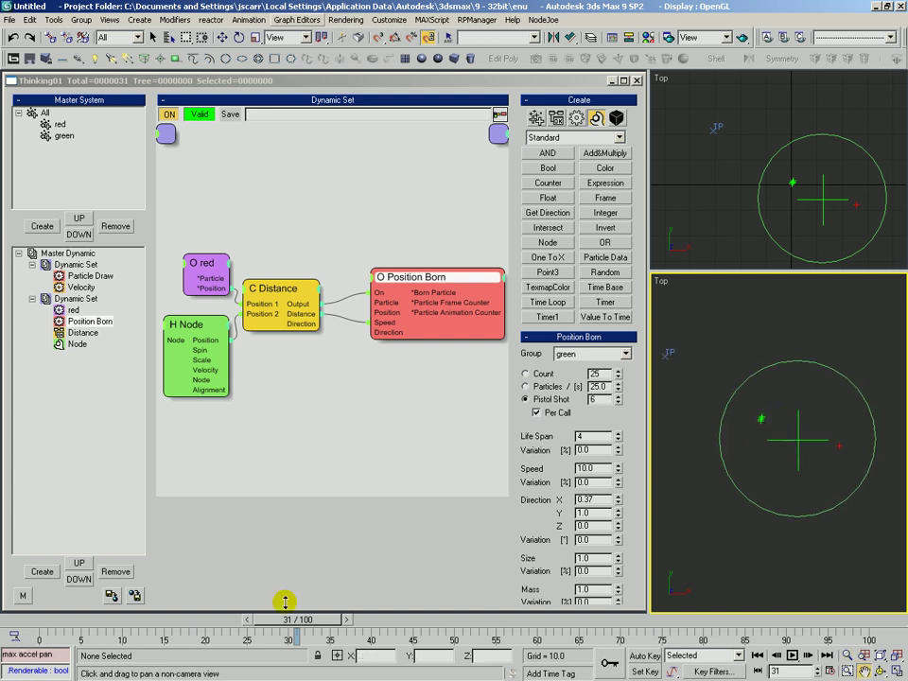
pyautogui.moveTo(189, 630); pyautogui.dragTo(172, 615)
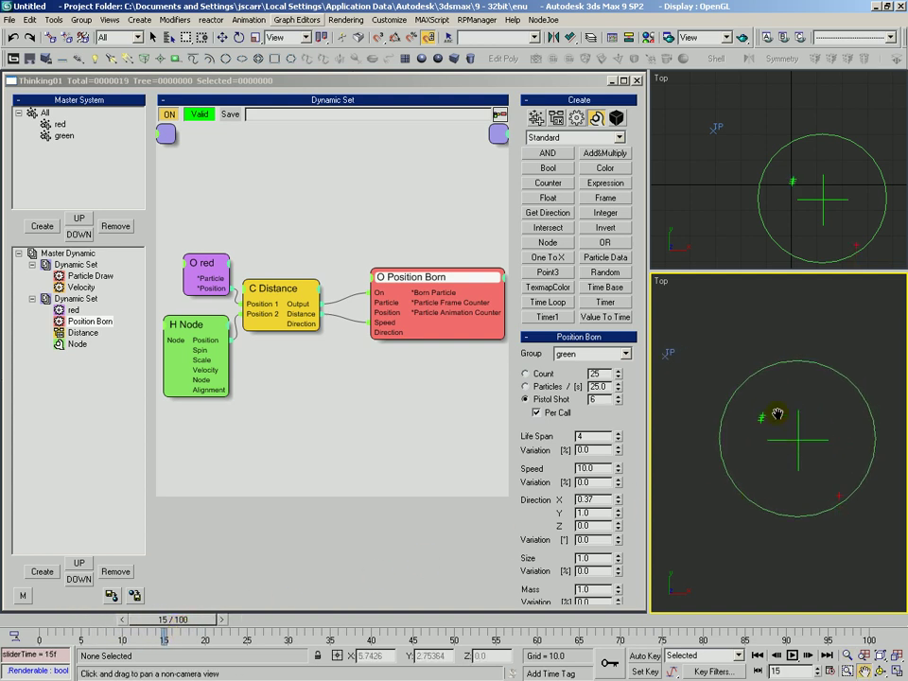
pyautogui.moveTo(784, 395); pyautogui.dragTo(787, 390, button='middle')
pyautogui.moveTo(200, 623); pyautogui.dragTo(350, 623)
# Step: Add a Float helper node below the gap between the Distance and Position Born nodes
pyautogui.moveTo(419, 280); pyautogui.dragTo(414, 278)
pyautogui.click(548, 197)
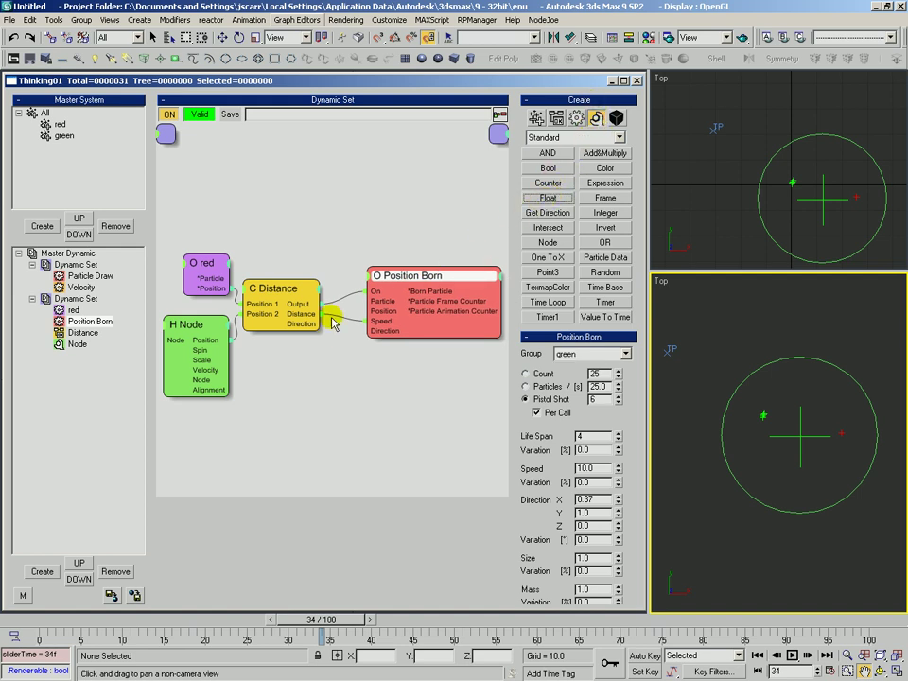
pyautogui.click(342, 386)
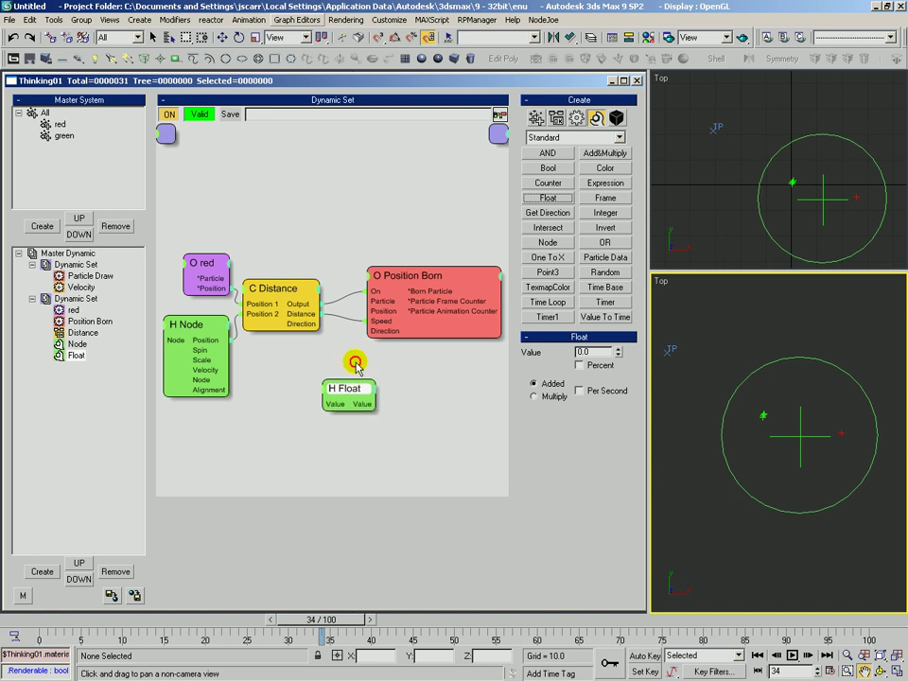
# Step: Disconnect the Distance node's Distance output from Position Born's Speed input
pyautogui.doubleClick(302, 314)
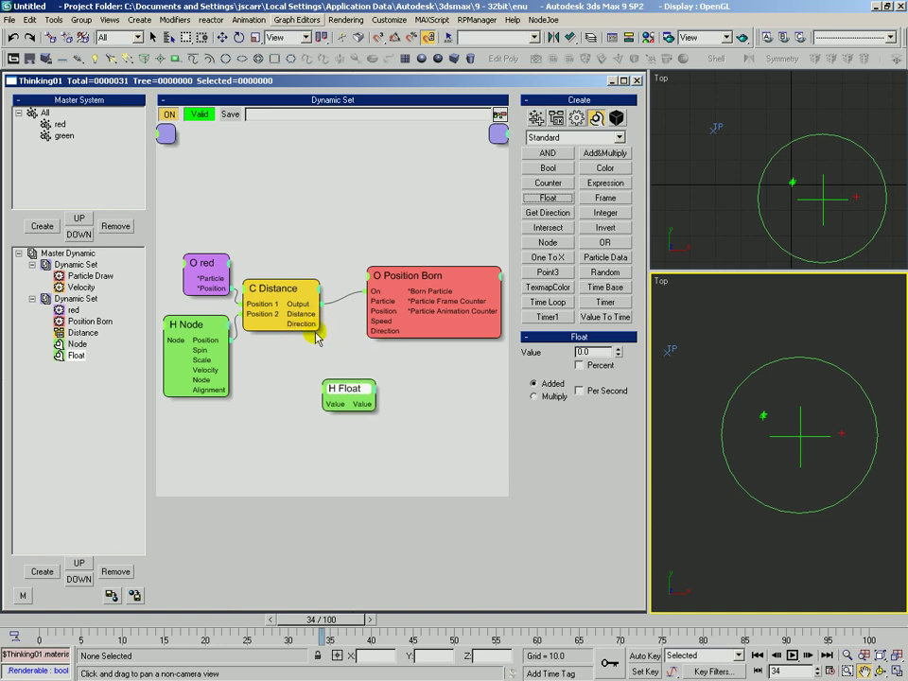
pyautogui.moveTo(320, 322); pyautogui.dragTo(372, 324)
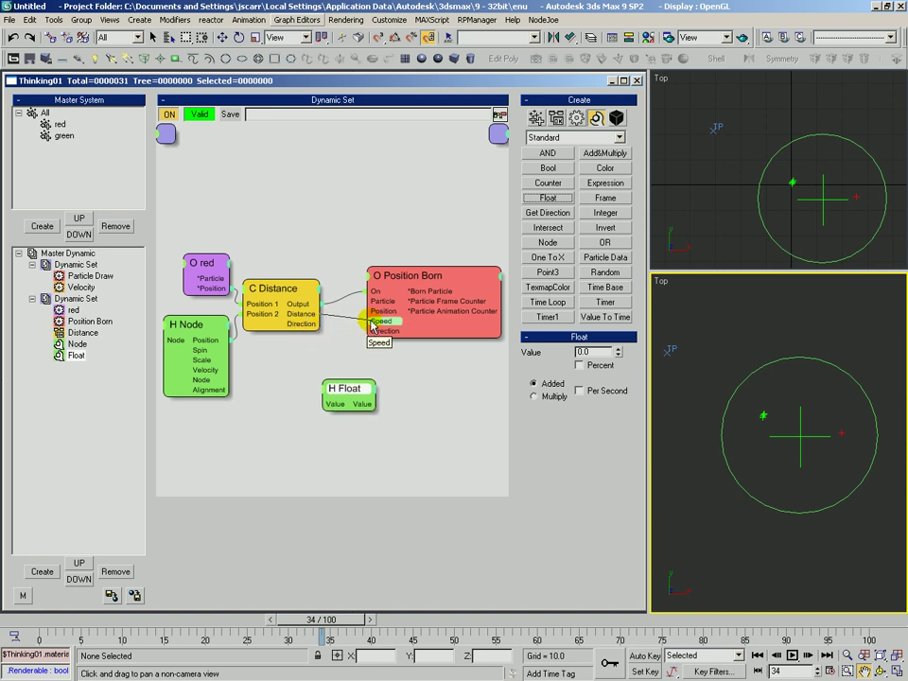
pyautogui.moveTo(319, 313); pyautogui.dragTo(362, 323)
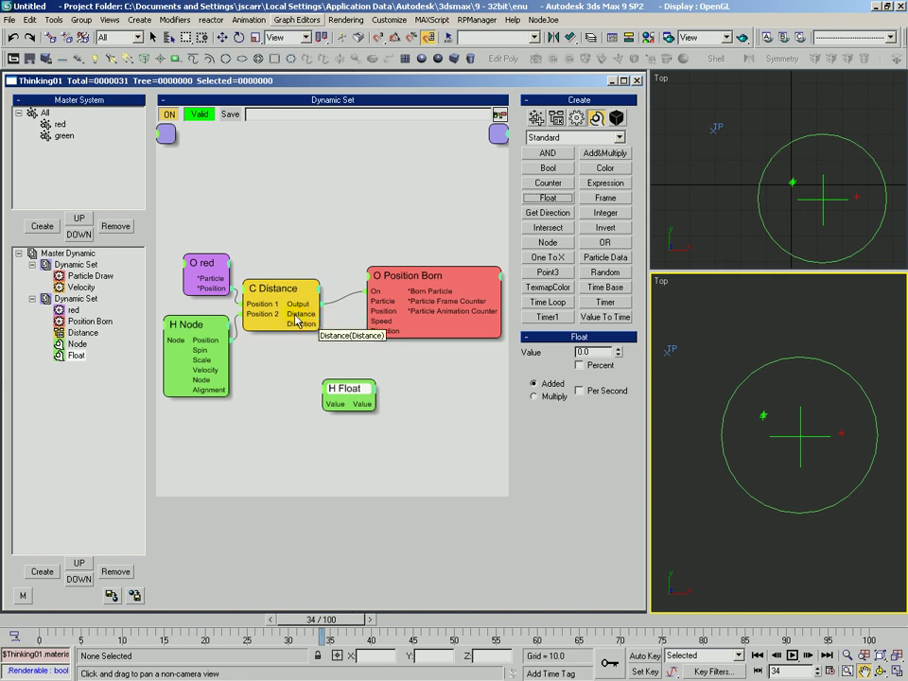
pyautogui.moveTo(323, 313); pyautogui.dragTo(373, 322)
pyautogui.click(379, 324)
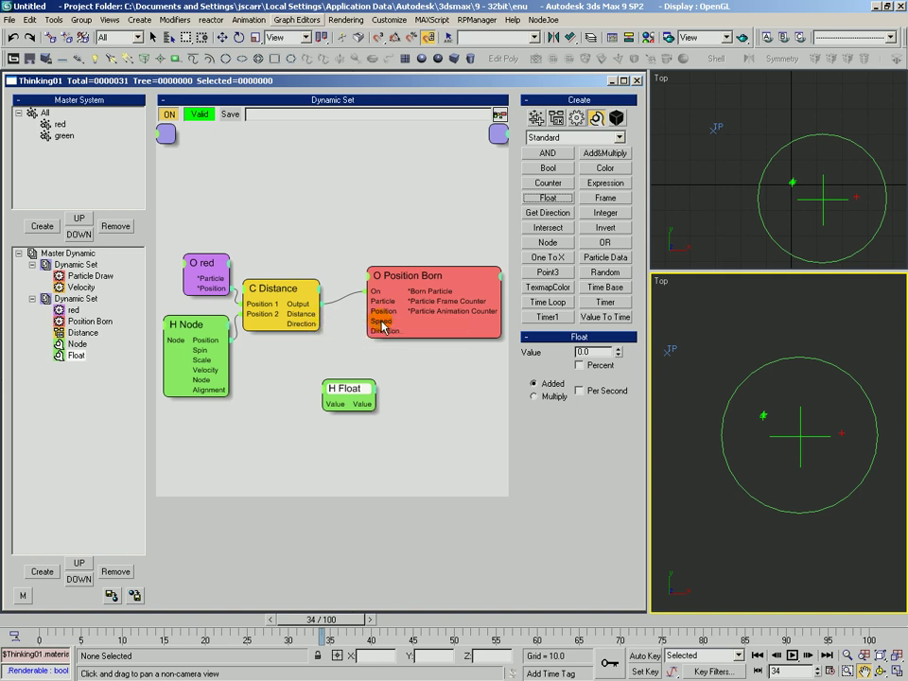
pyautogui.click(347, 319)
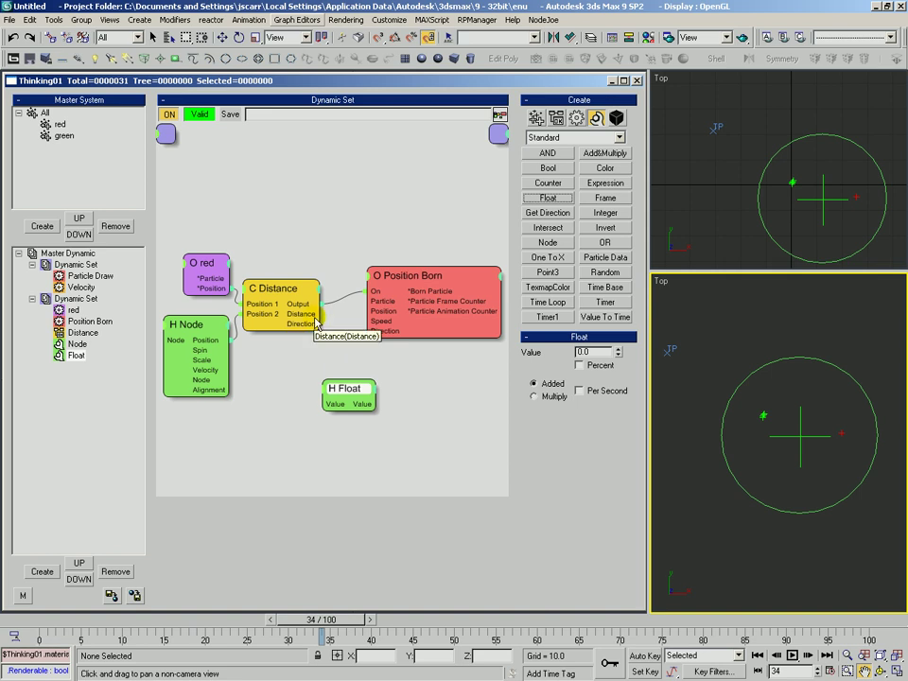
# Step: Route the Distance output through the Float helper into Position Born's Speed input, with Float set to Multiply and a value of 5.0
pyautogui.moveTo(307, 315); pyautogui.dragTo(319, 393)
pyautogui.click(536, 384)
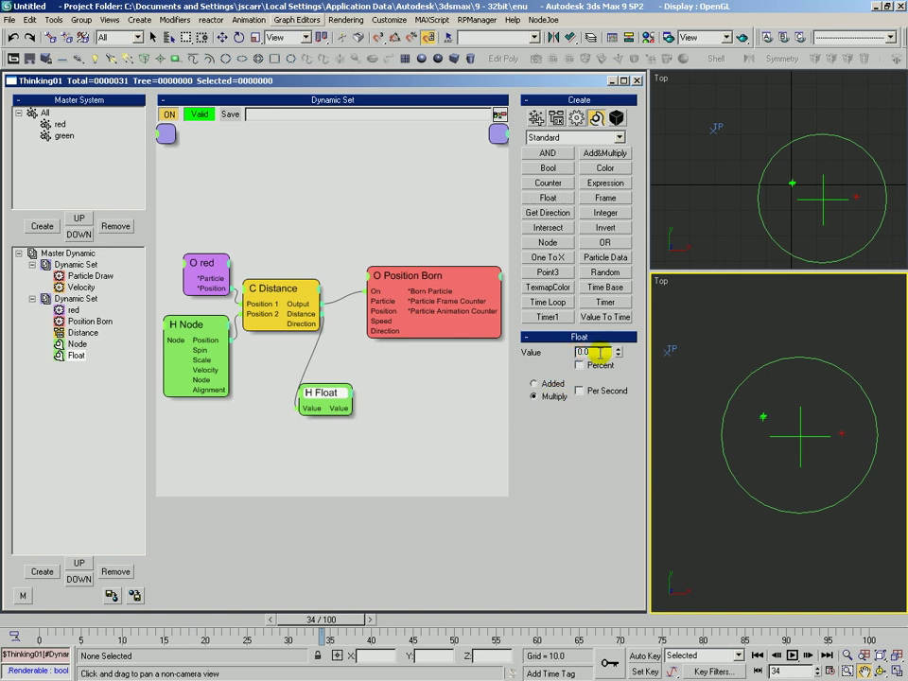
pyautogui.click(478, 282)
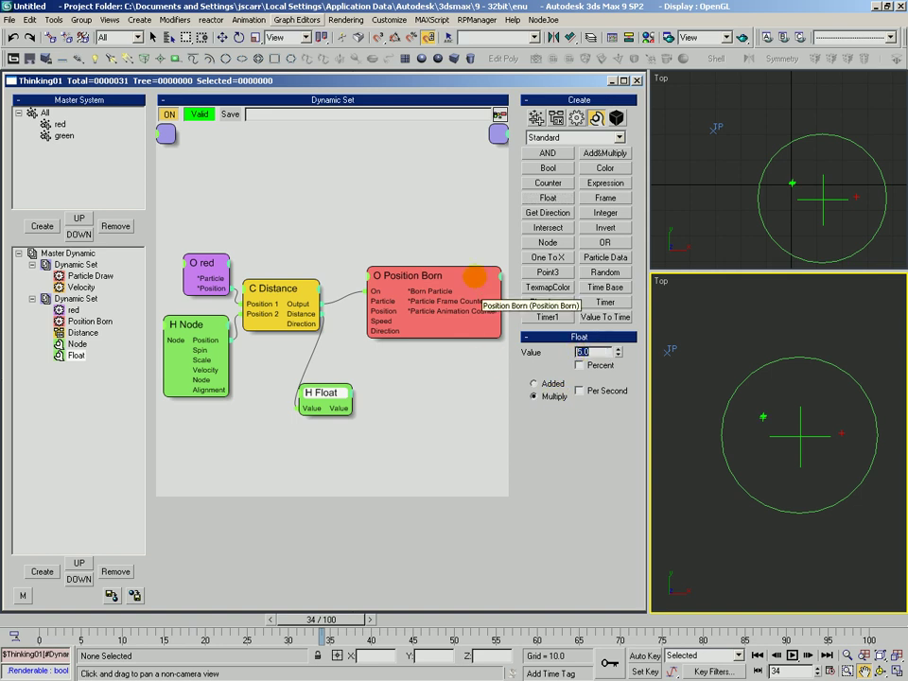
pyautogui.moveTo(346, 407); pyautogui.dragTo(377, 343)
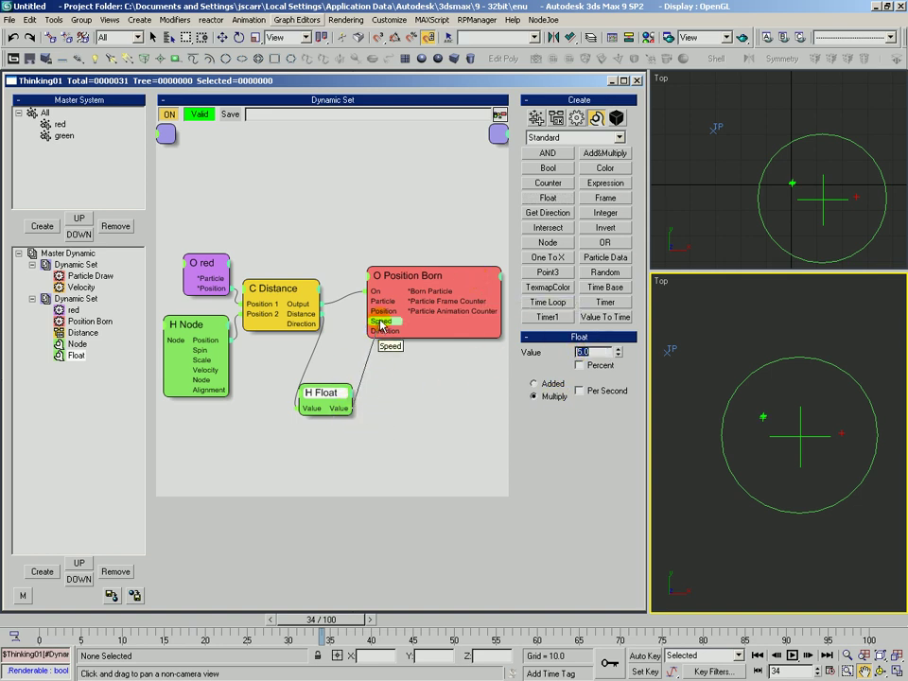
pyautogui.moveTo(328, 396); pyautogui.dragTo(329, 378)
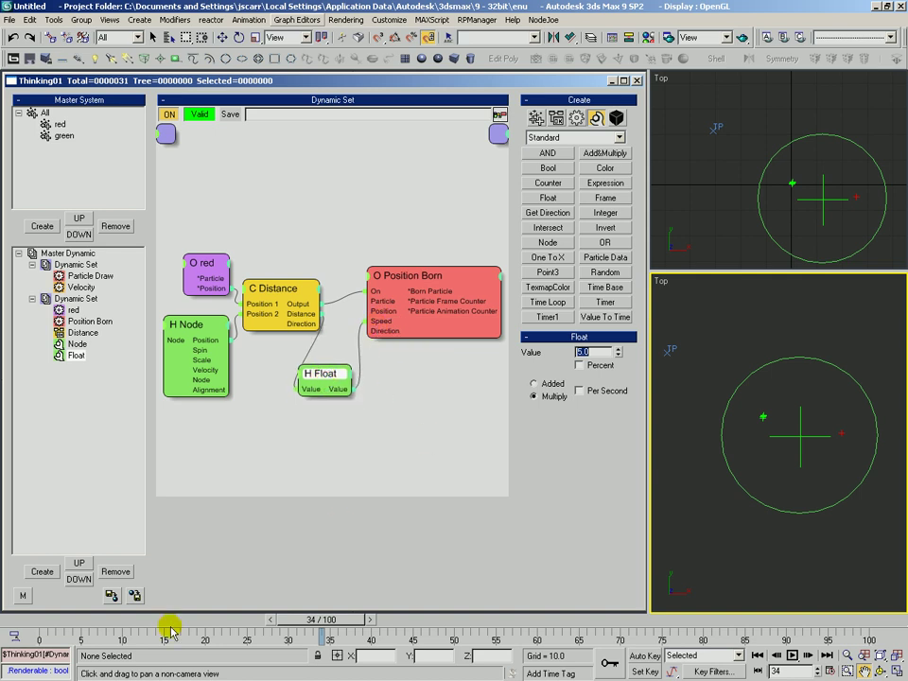
# Step: Scrub the animation from frame 18 through frame 37 and examine how the green particles' speed follows the red particle's distance
pyautogui.moveTo(27, 622); pyautogui.dragTo(189, 634)
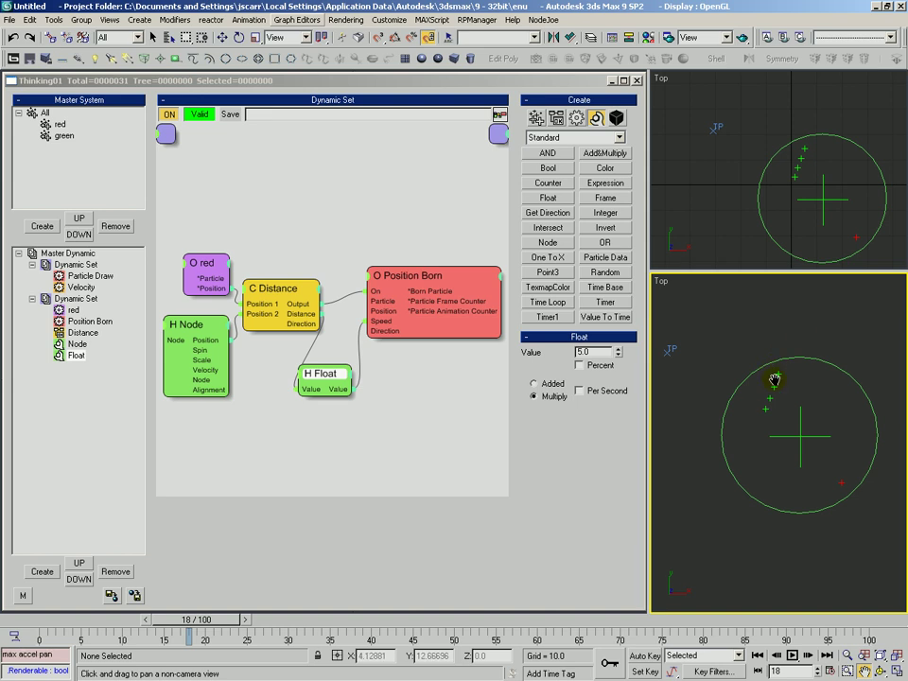
pyautogui.moveTo(774, 380); pyautogui.dragTo(764, 406)
pyautogui.hotkey('alt', 'z')
pyautogui.moveTo(224, 623); pyautogui.dragTo(321, 610)
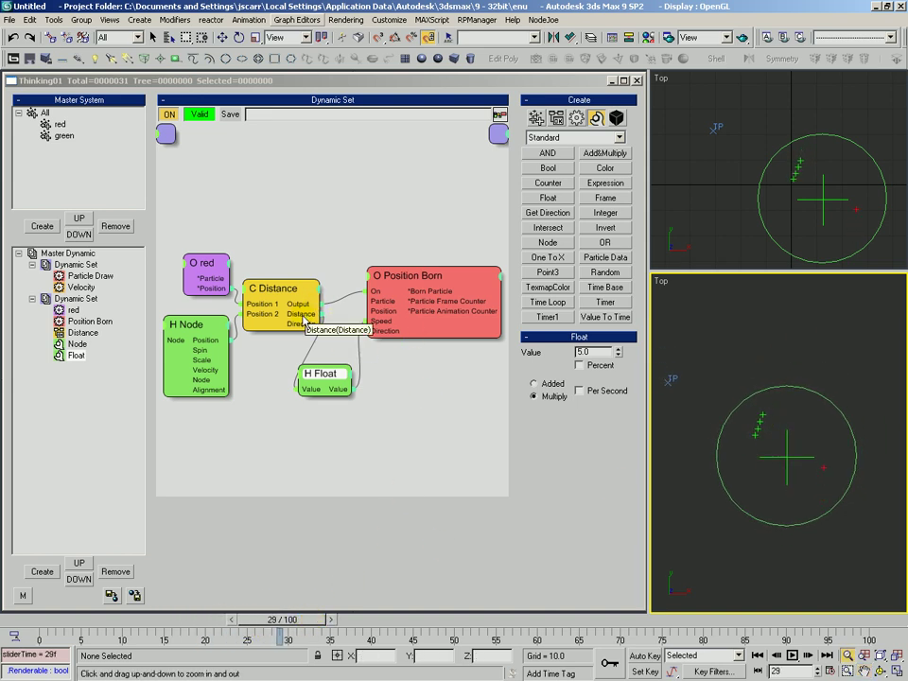
pyautogui.click(327, 375)
pyautogui.click(416, 293)
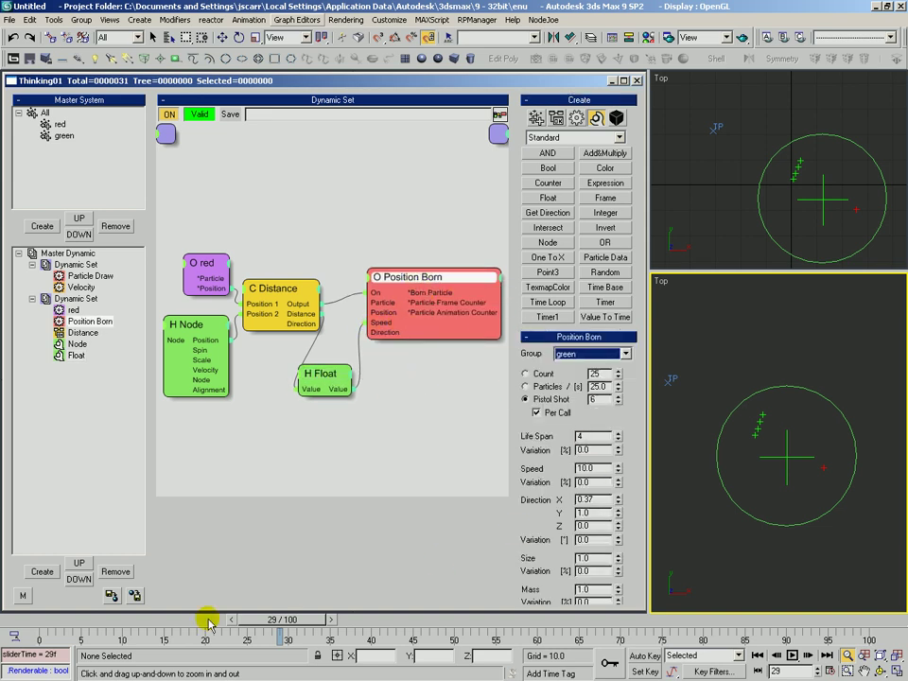
pyautogui.moveTo(271, 626); pyautogui.dragTo(364, 632)
# Step: Move the point helper and its circle together along positive X in the Top viewport and clear the selection
pyautogui.keyDown('ctrl'); pyautogui.keyDown('alt'); pyautogui.moveTo(793, 457); pyautogui.dragTo(815, 439, button='middle'); pyautogui.keyUp('alt'); pyautogui.keyUp('ctrl')
pyautogui.press('q')
pyautogui.moveTo(815, 439); pyautogui.dragTo(843, 454)
pyautogui.click(787, 474)
pyautogui.keyDown('ctrl'); pyautogui.click(800, 520); pyautogui.keyUp('ctrl')
pyautogui.press('w')
pyautogui.moveTo(814, 465); pyautogui.dragTo(776, 472, button='middle')
pyautogui.rightClick(706, 501)
pyautogui.click(722, 497)
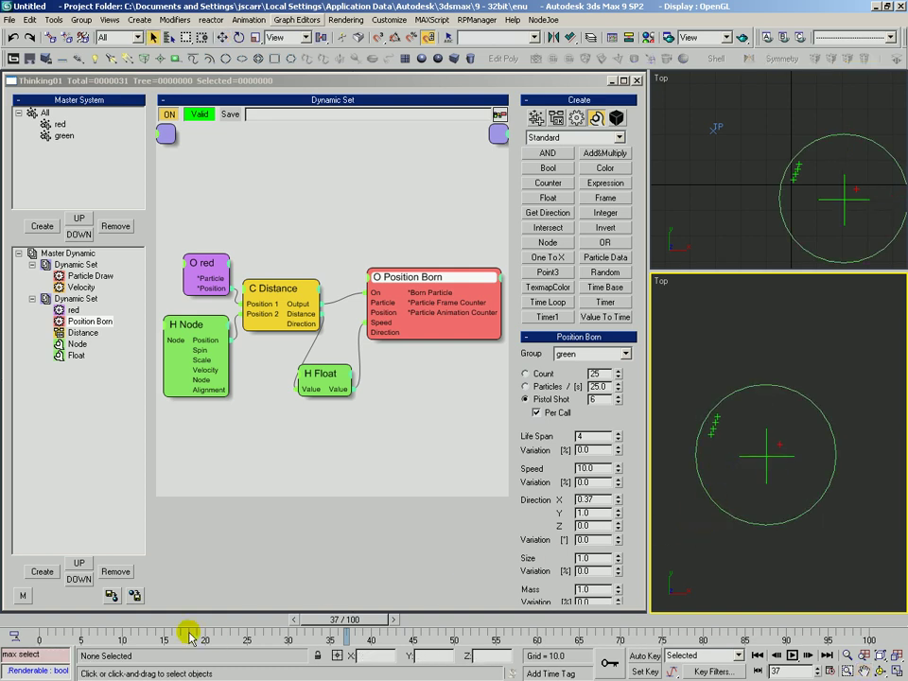
# Step: Advance the animation to frame 64 and enlarge the circle around the point helper until it reaches the red particle
pyautogui.moveTo(326, 619); pyautogui.dragTo(287, 649)
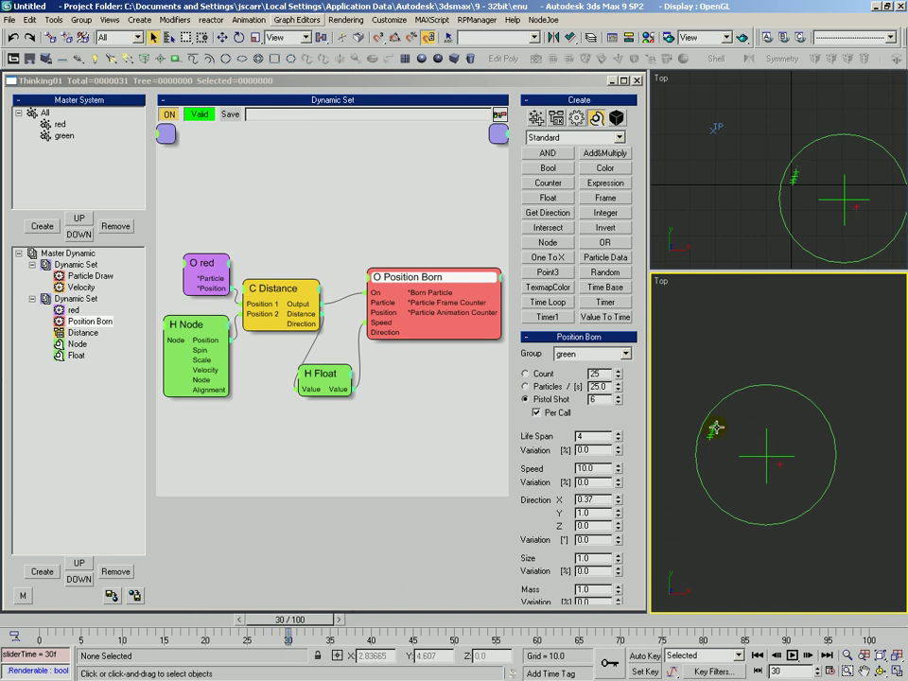
pyautogui.moveTo(304, 619); pyautogui.dragTo(584, 636)
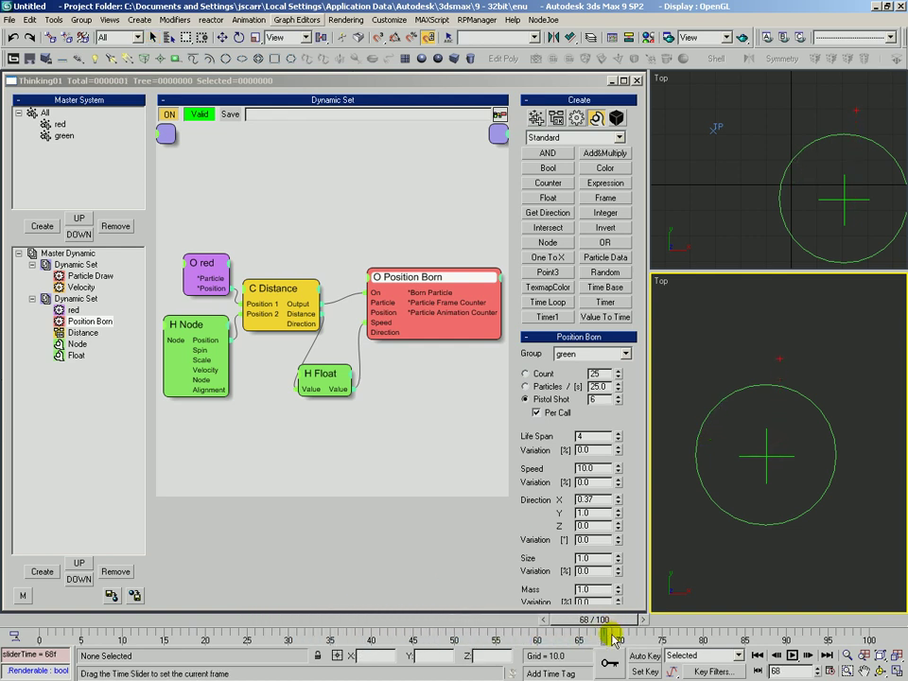
pyautogui.click(808, 400)
pyautogui.press('3')
pyautogui.click(38, 115)
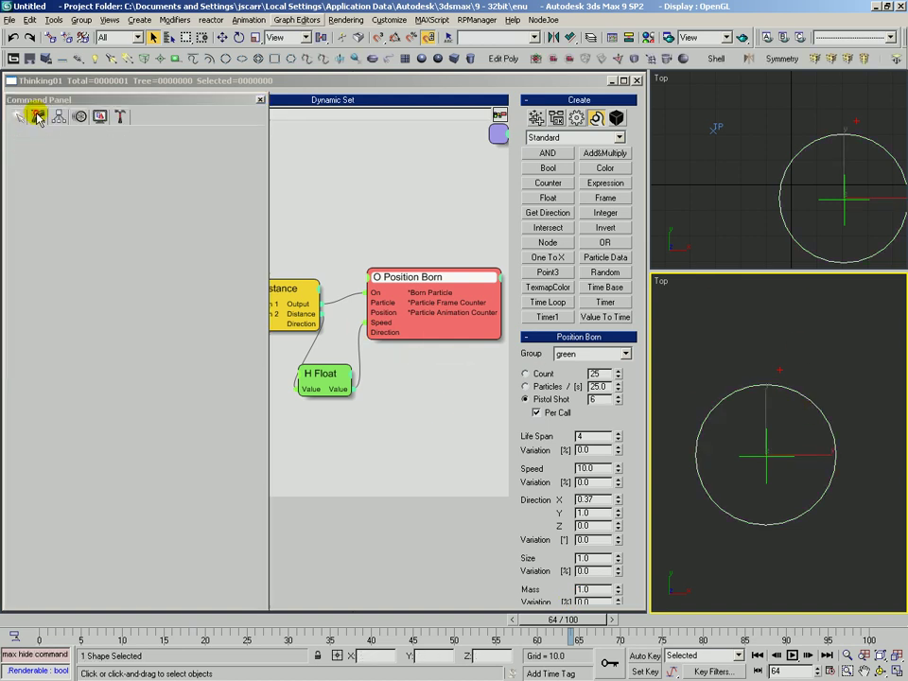
pyautogui.moveTo(108, 360); pyautogui.dragTo(107, 345)
pyautogui.hotkey('alt', 'z')
pyautogui.moveTo(766, 432); pyautogui.dragTo(777, 484)
pyautogui.moveTo(777, 485); pyautogui.dragTo(780, 425, button='middle')
pyautogui.moveTo(778, 326); pyautogui.dragTo(768, 322)
pyautogui.moveTo(764, 324); pyautogui.dragTo(753, 361, button='middle')
pyautogui.press('3')
# Step: Set the Distance node's Radius 2 to 30.0 and scrub the animation from the start to frame 30
pyautogui.click(273, 310)
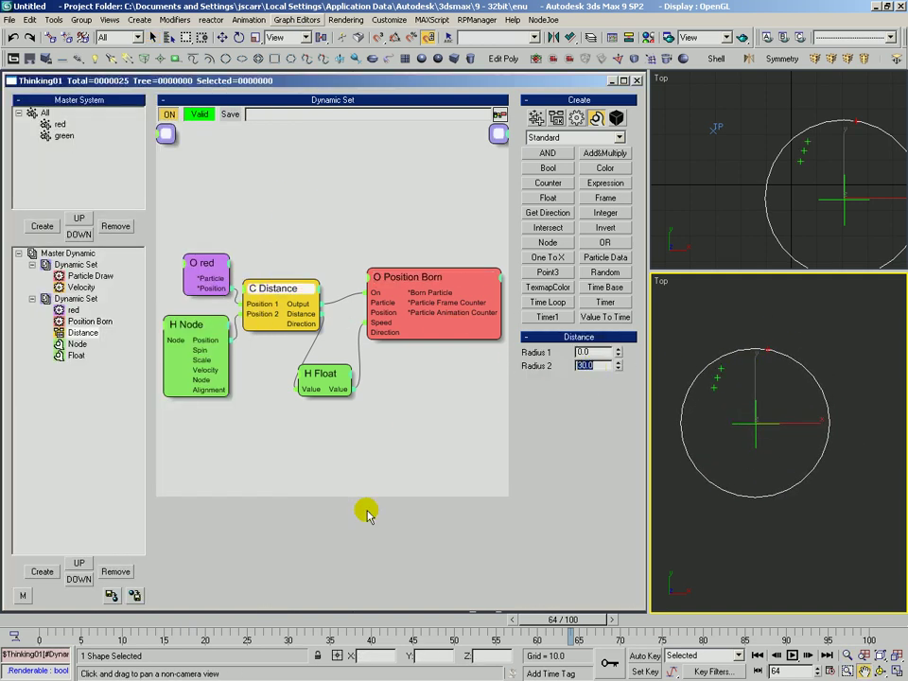
pyautogui.click(44, 620)
pyautogui.moveTo(48, 621); pyautogui.dragTo(288, 526)
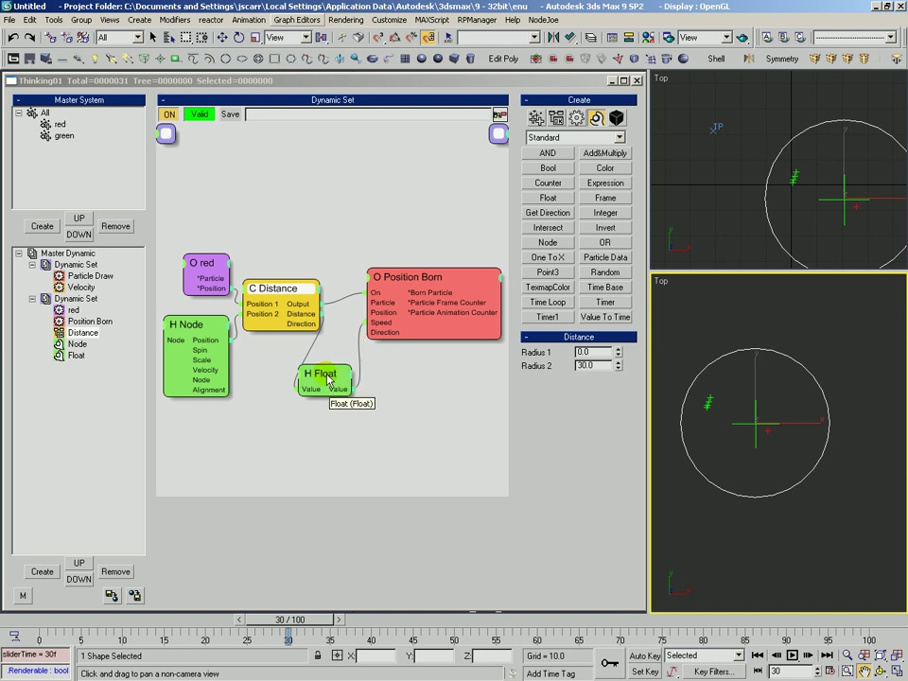
# Step: Spread the Position Born and Float nodes apart and connect Distance's Direction output to Position Born's Direction input
pyautogui.moveTo(411, 342); pyautogui.dragTo(409, 349)
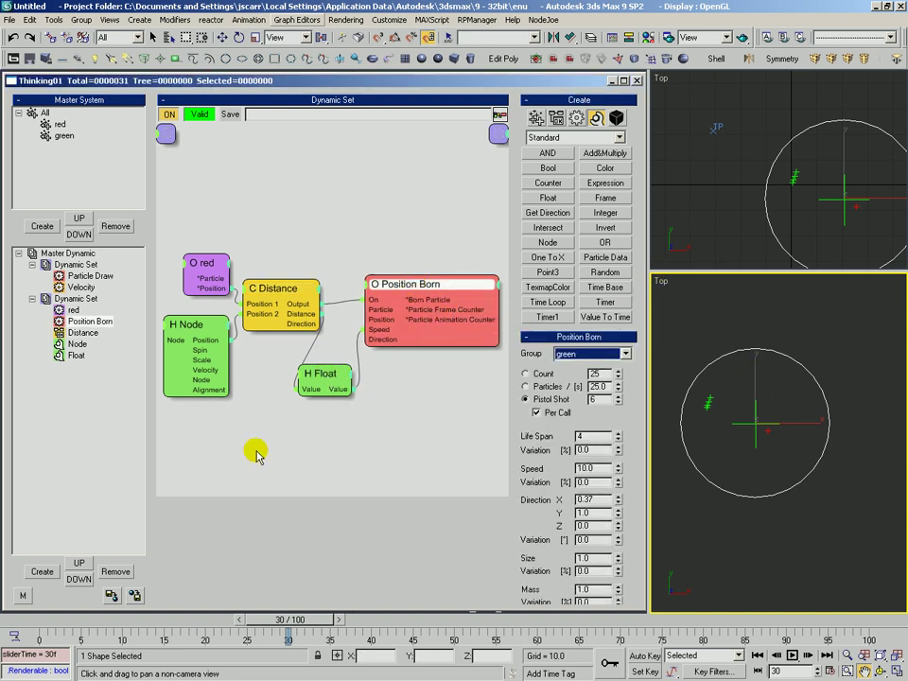
pyautogui.moveTo(424, 287); pyautogui.dragTo(411, 268)
pyautogui.moveTo(323, 378); pyautogui.dragTo(313, 393)
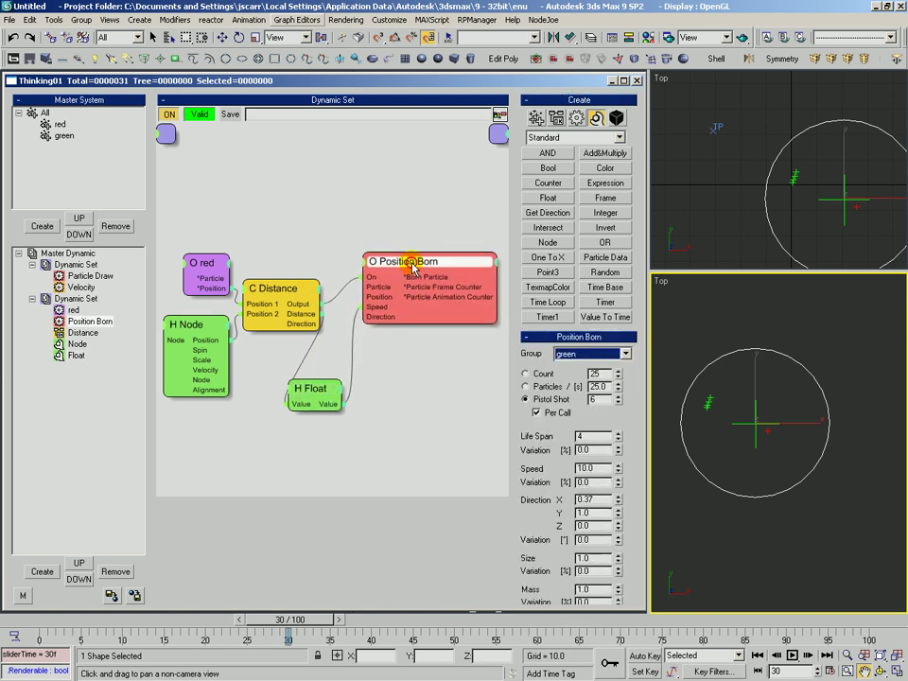
pyautogui.moveTo(320, 324); pyautogui.dragTo(383, 322)
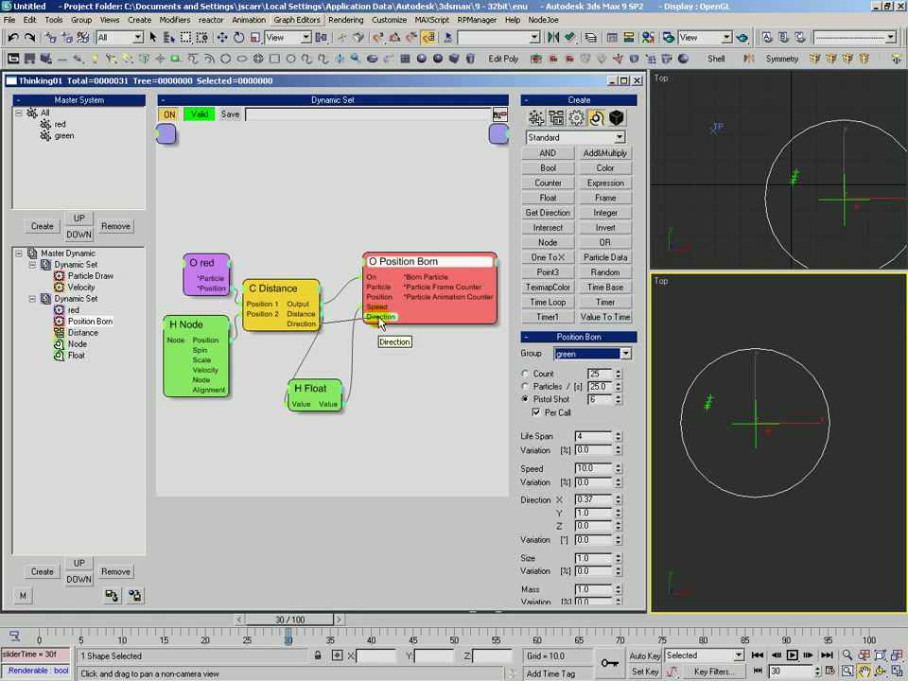
# Step: Examine how the red, Node and Distance nodes are wired to Position Born and how the particles sit inside the circle
pyautogui.click(269, 288)
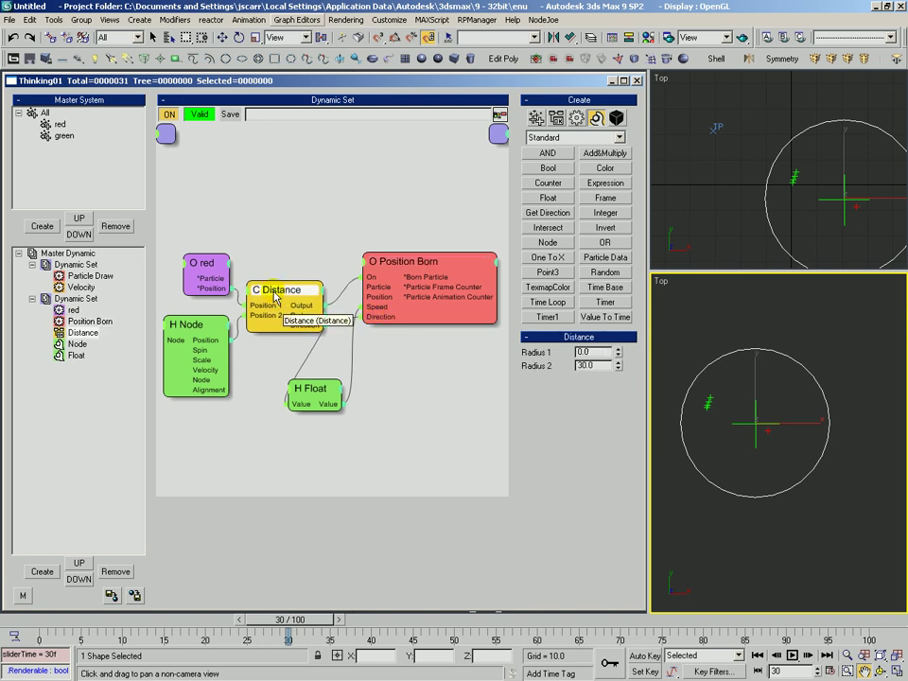
pyautogui.click(210, 261)
pyautogui.moveTo(210, 260); pyautogui.dragTo(205, 258)
pyautogui.moveTo(763, 376); pyautogui.dragTo(753, 389)
pyautogui.hotkey('alt', 'z')
pyautogui.moveTo(753, 392)
pyautogui.mouseDown()
pyautogui.moveTo(748, 373)
pyautogui.moveTo(763, 377)
pyautogui.mouseUp()
pyautogui.hotkey('ctrl', 'p')
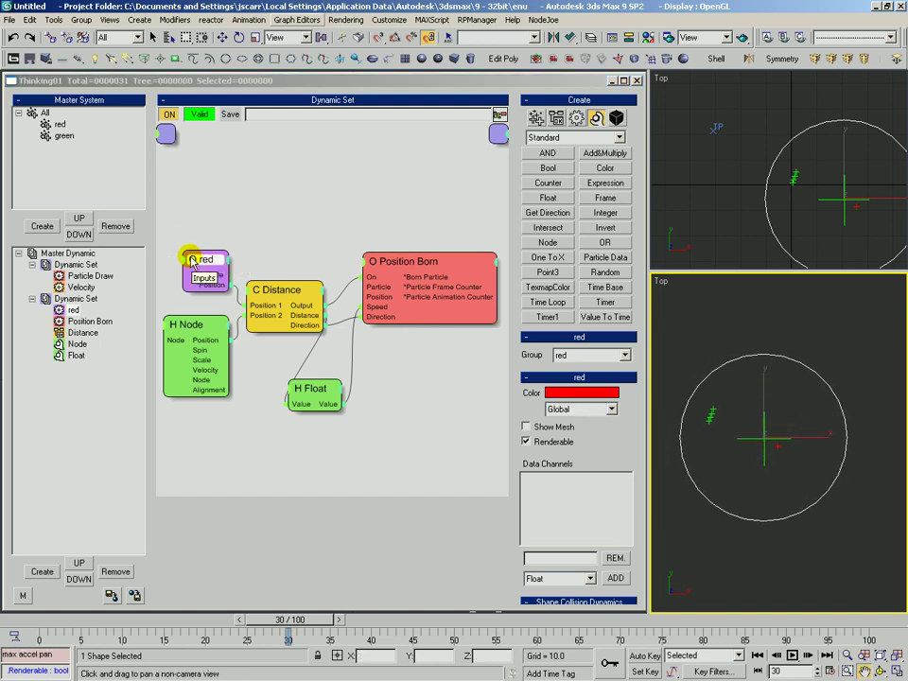
pyautogui.moveTo(218, 264); pyautogui.dragTo(212, 267)
pyautogui.click(262, 305)
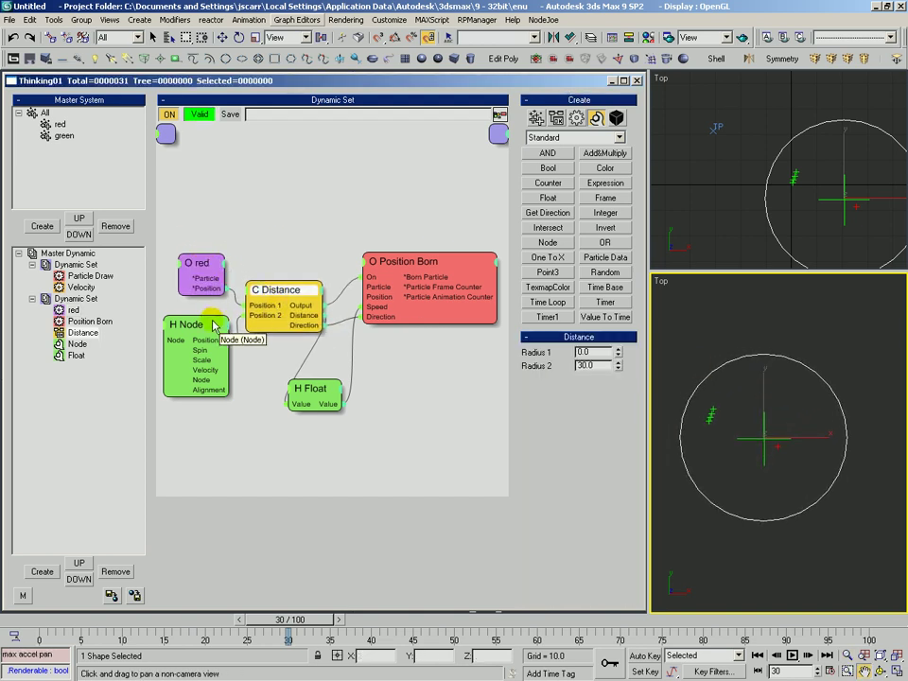
pyautogui.click(193, 337)
pyautogui.moveTo(195, 329); pyautogui.dragTo(196, 326)
pyautogui.click(276, 307)
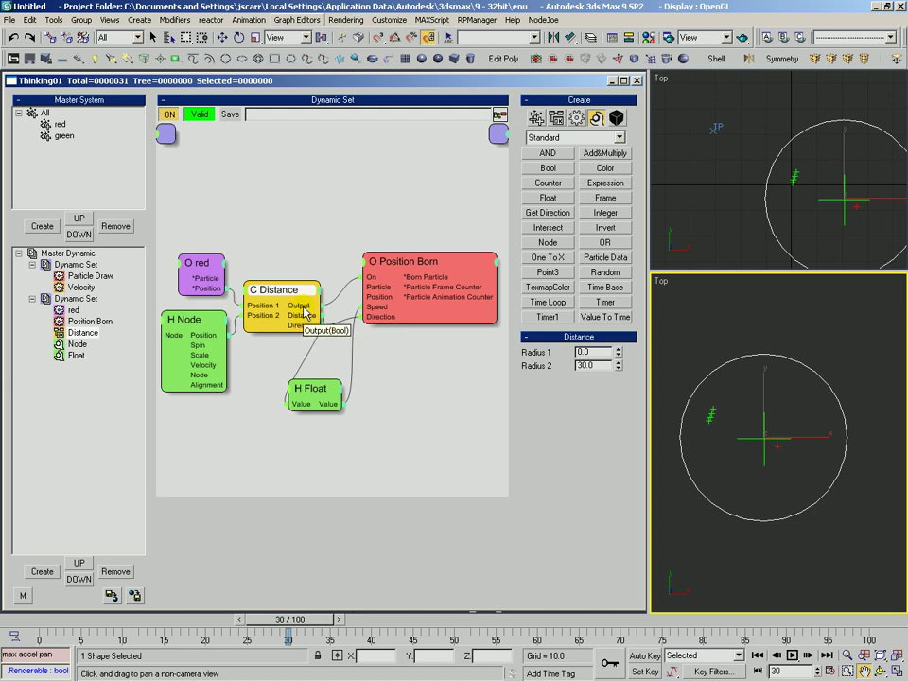
pyautogui.moveTo(292, 297); pyautogui.dragTo(296, 297)
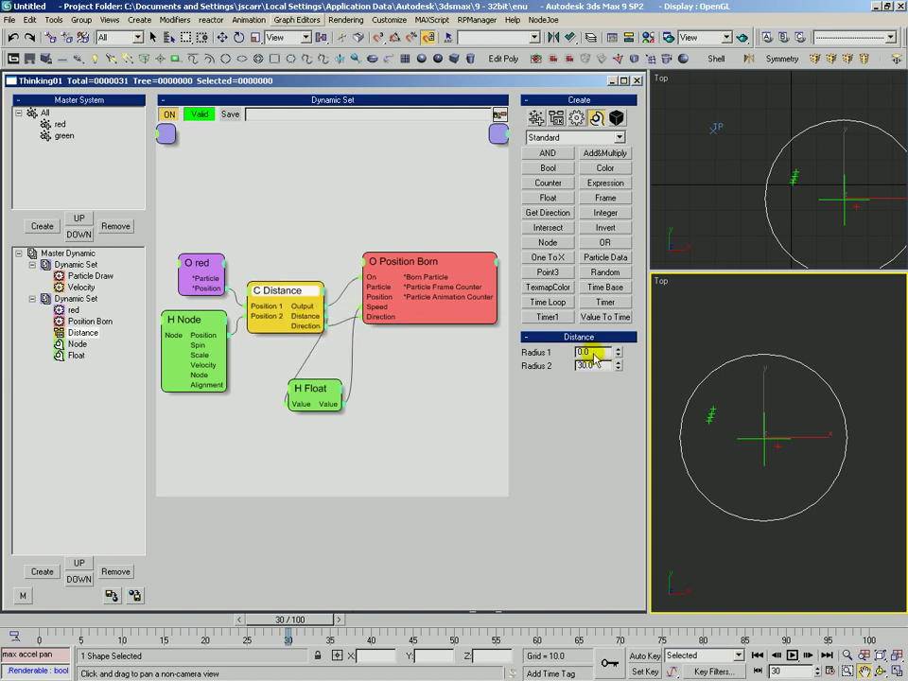
# Step: Return the animation to frame 0 and bring up Position Born's direction variation setting
pyautogui.moveTo(104, 625); pyautogui.dragTo(57, 620)
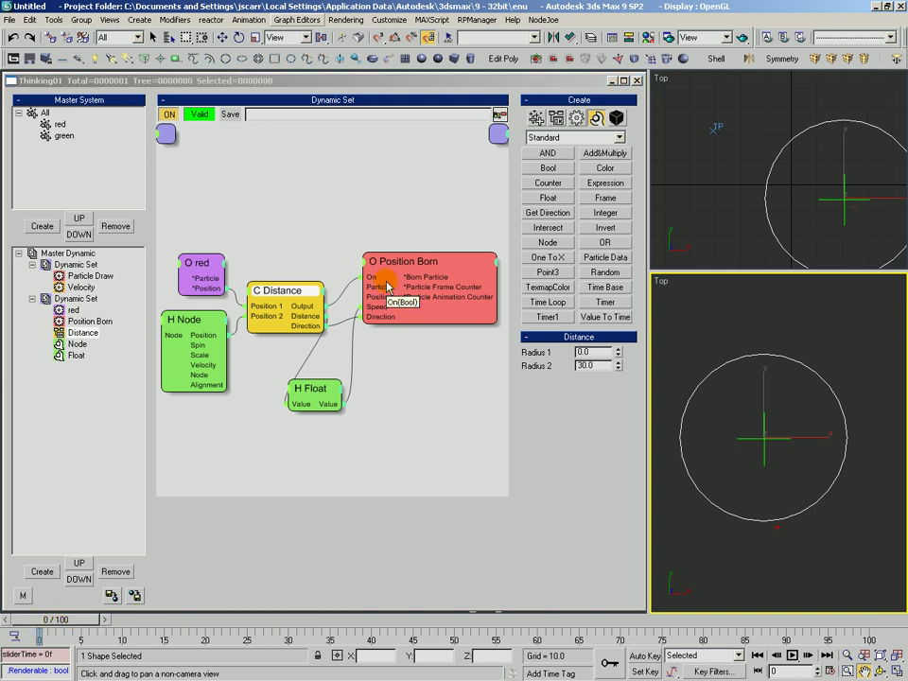
pyautogui.moveTo(398, 262); pyautogui.dragTo(392, 270)
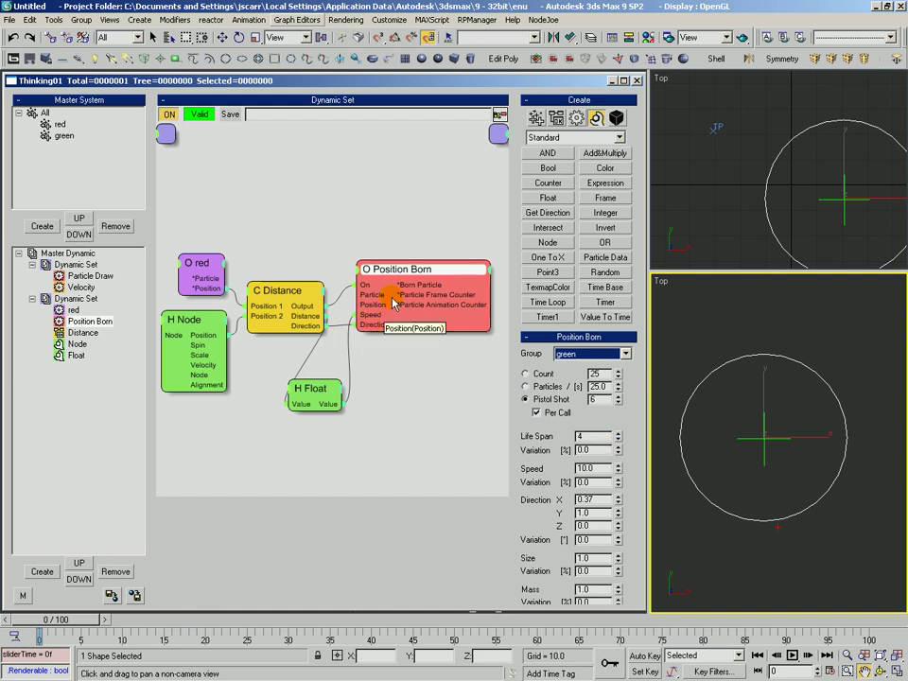
pyautogui.scroll(-2, 581, 506)
pyautogui.scroll(-1, 536, 460)
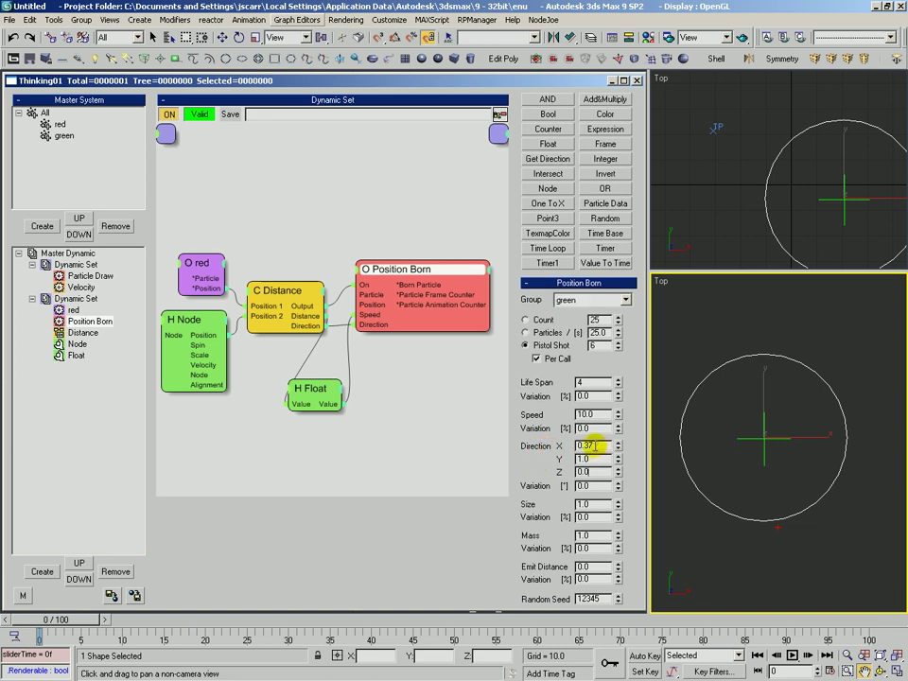
pyautogui.moveTo(536, 487); pyautogui.dragTo(563, 485)
pyautogui.click(361, 270)
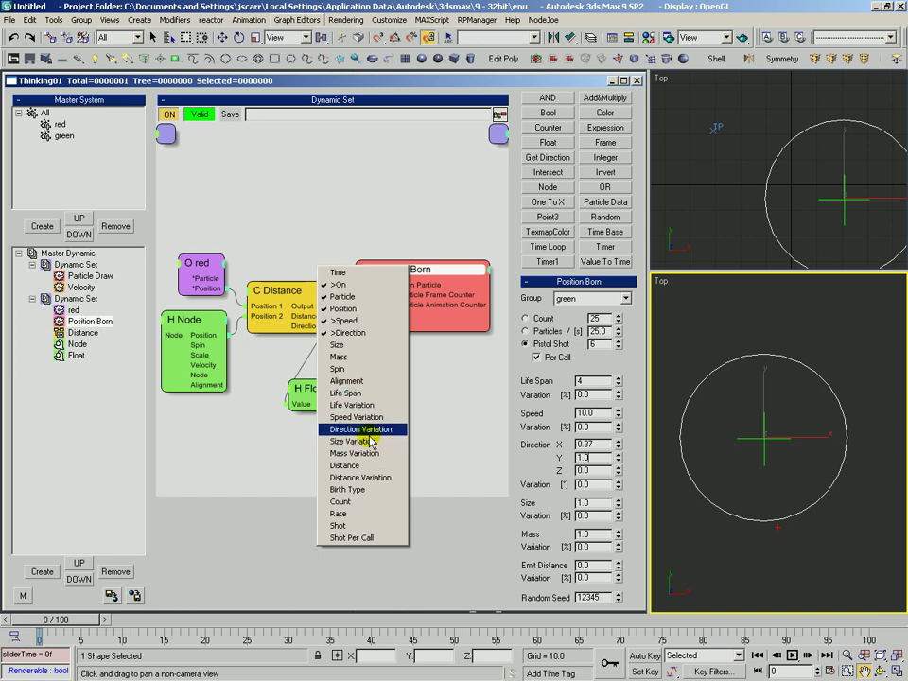
pyautogui.click(355, 430)
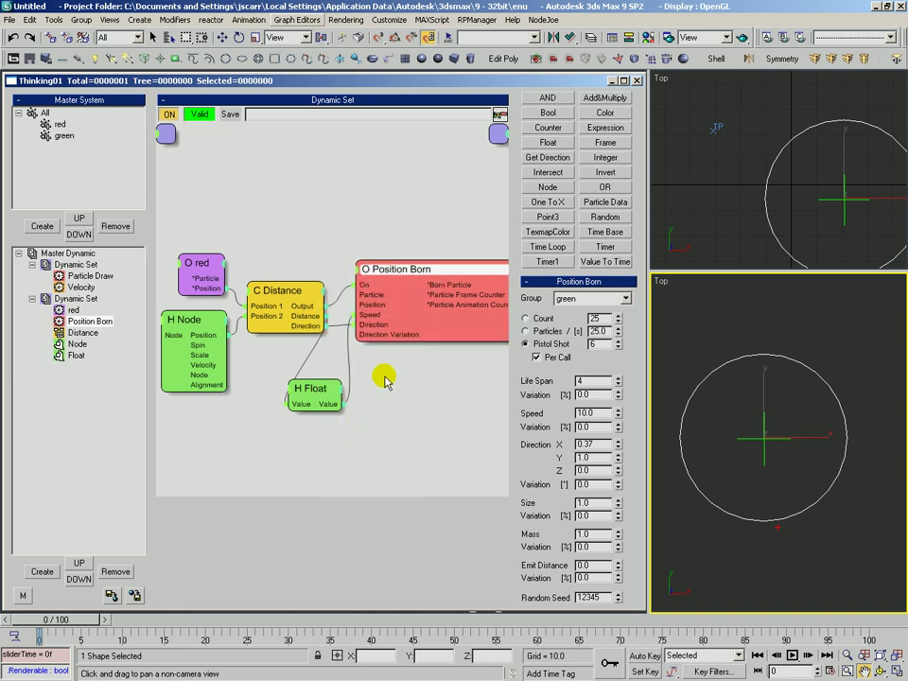
pyautogui.click(360, 268)
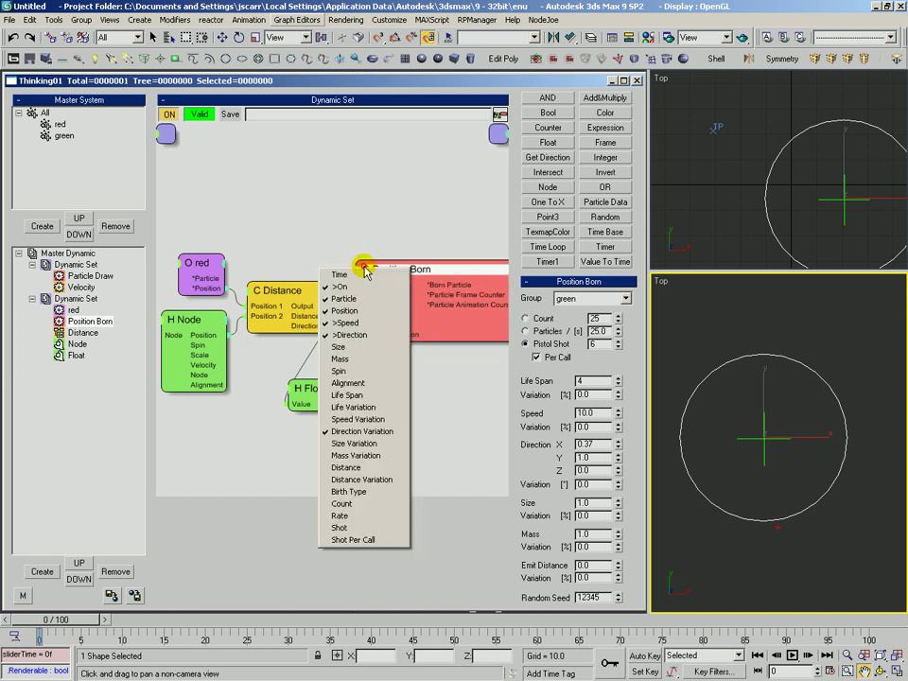
pyautogui.click(364, 445)
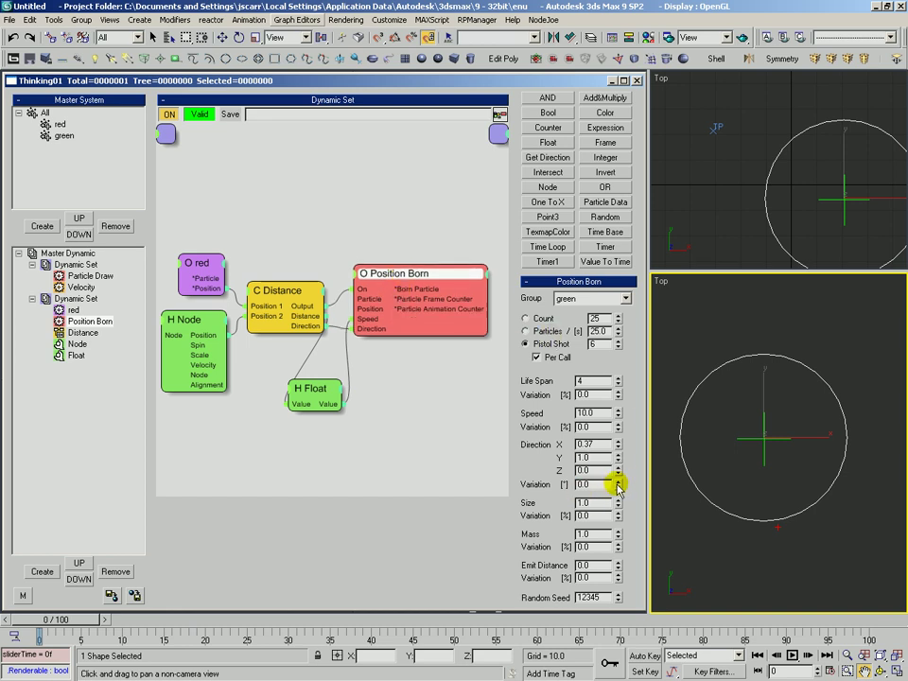
# Step: Set Position Born's direction variation to 5.04 degrees and advance the animation to frame 14
pyautogui.moveTo(618, 484); pyautogui.dragTo(619, 459)
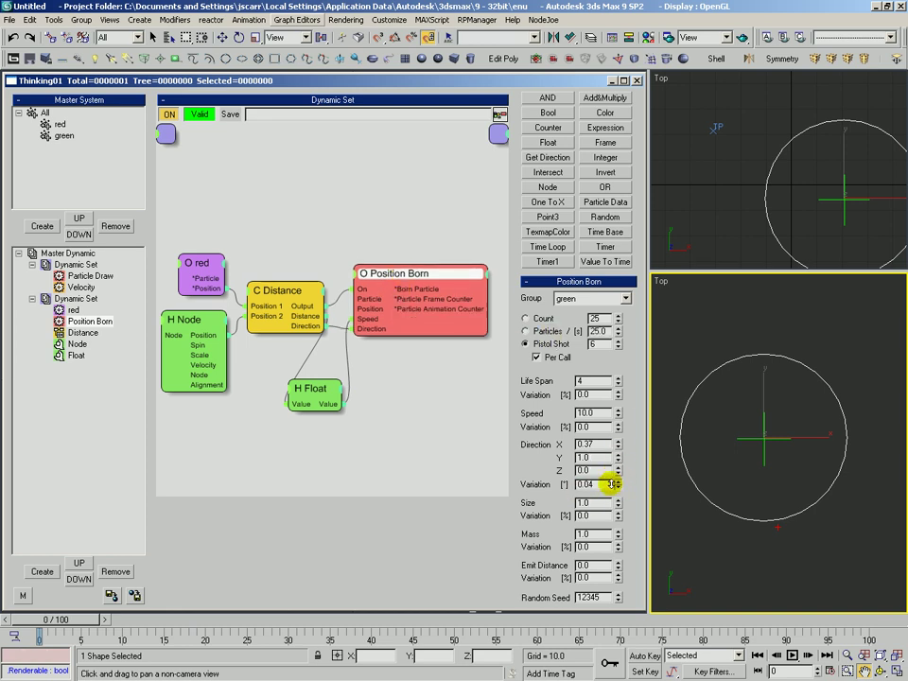
pyautogui.moveTo(61, 627); pyautogui.dragTo(157, 624)
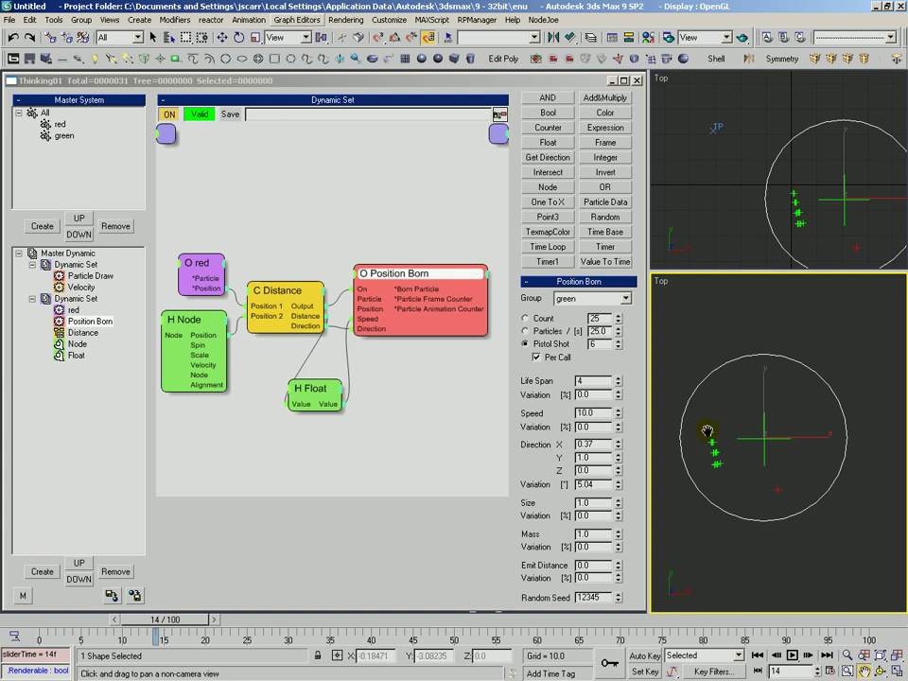
# Step: Show the grid in the larger Top viewport and deselect the circle
pyautogui.press('g')
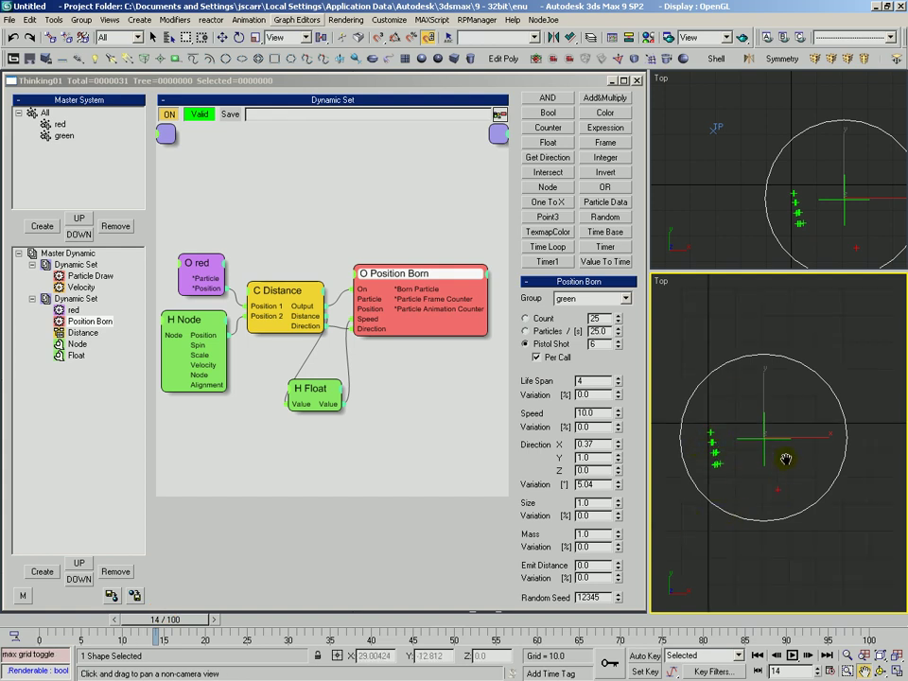
pyautogui.press('q')
pyautogui.click(740, 468)
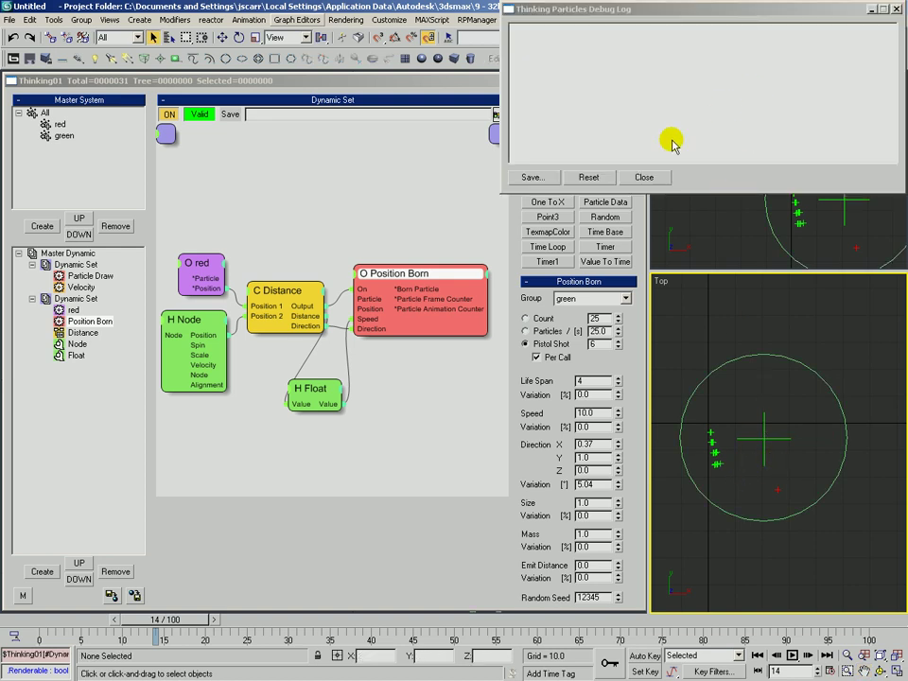
# Step: Close the Thinking Particles debug log and turn off Debug Mode for the Master Dynamic
pyautogui.click(634, 176)
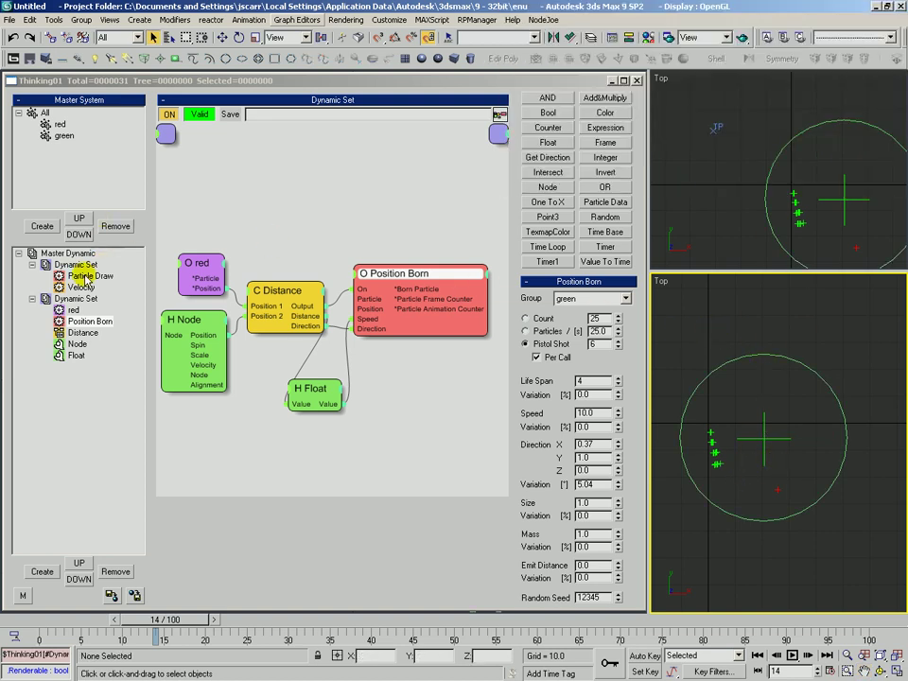
pyautogui.click(71, 253)
pyautogui.click(624, 210)
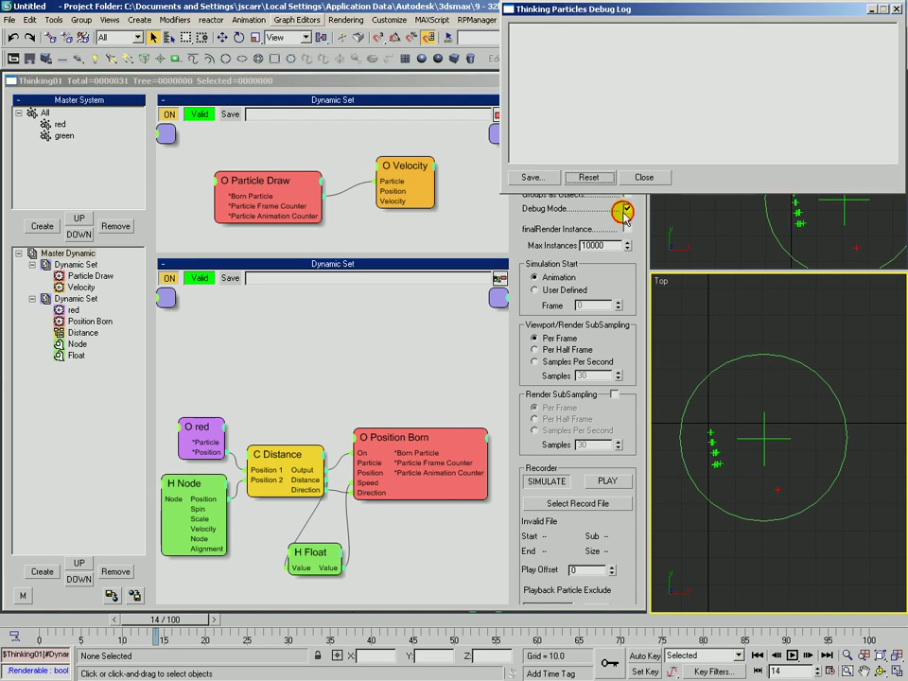
pyautogui.click(625, 210)
# Step: Draw a straight line from the red particle to the point helper at the circle's center
pyautogui.hotkey('alt', 'z')
pyautogui.scroll(-2, 749, 427)
pyautogui.moveTo(749, 426); pyautogui.dragTo(752, 402)
pyautogui.moveTo(746, 400); pyautogui.dragTo(750, 394, button='middle')
pyautogui.scroll(1, 745, 428)
pyautogui.rightClick(782, 485)
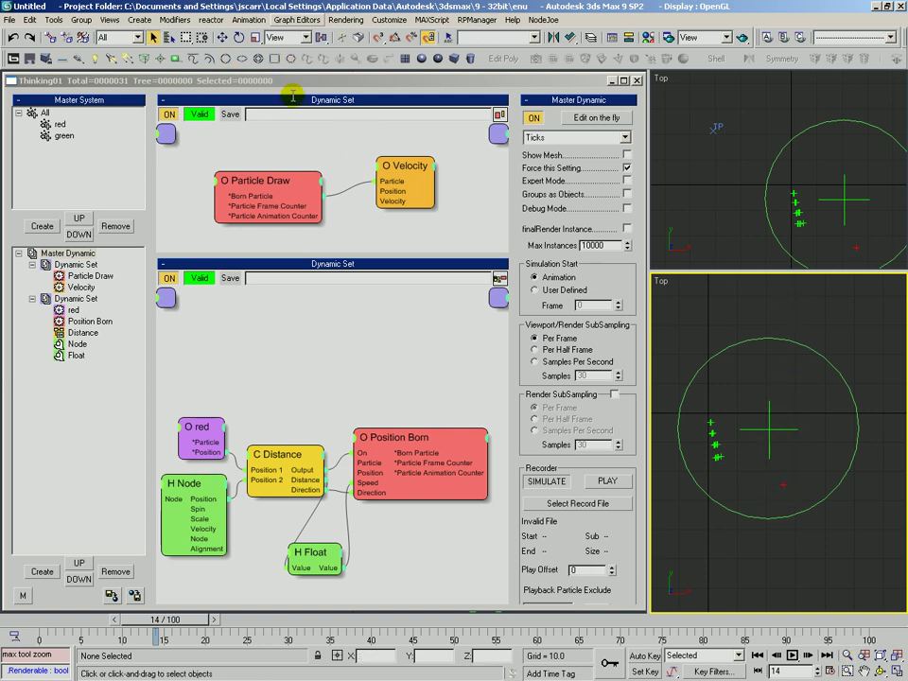
pyautogui.click(194, 59)
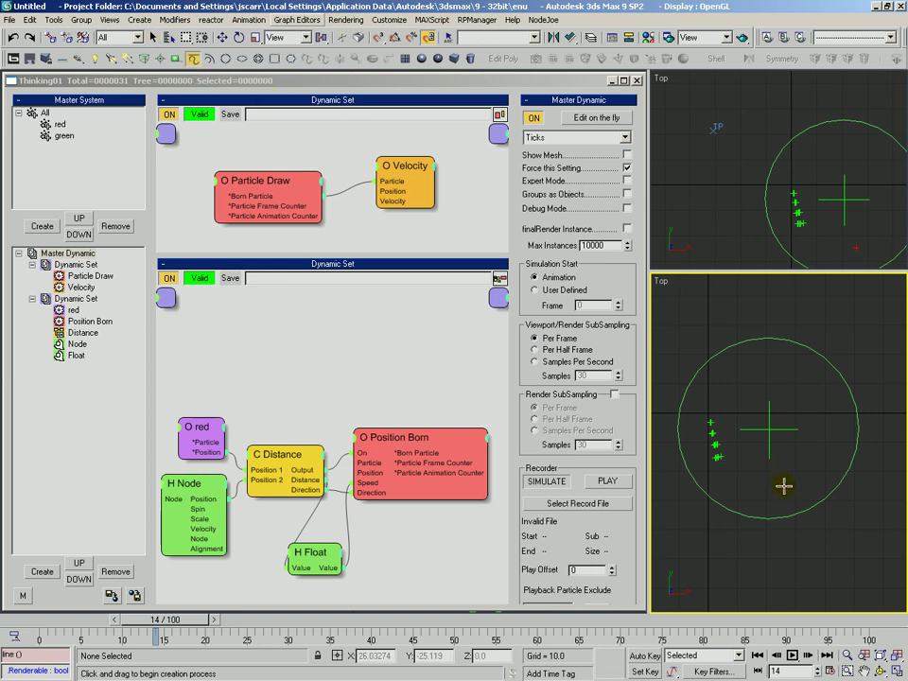
pyautogui.click(784, 483)
pyautogui.click(770, 430)
pyautogui.rightClick(782, 439)
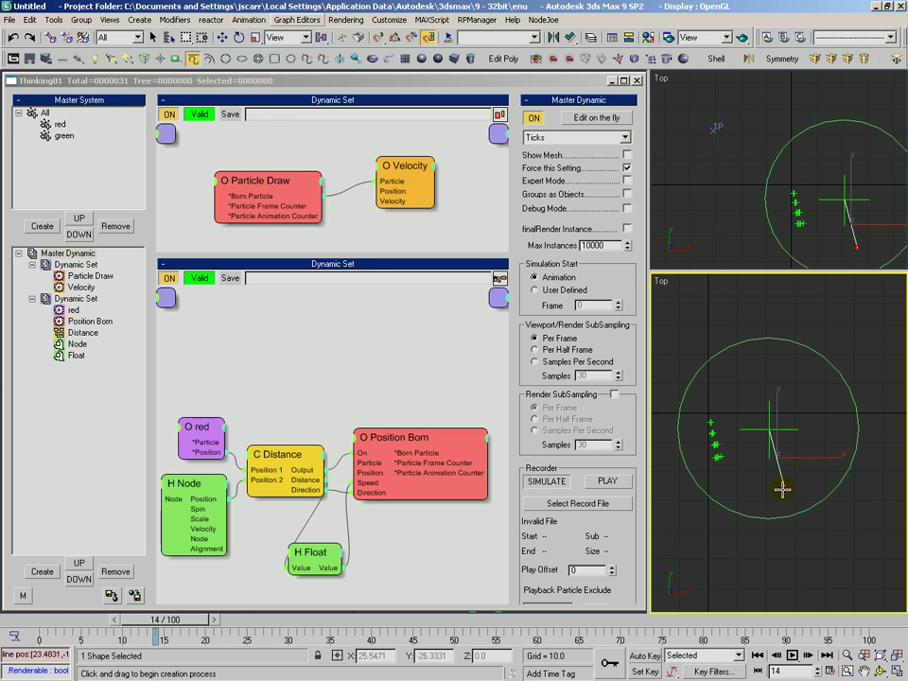
# Step: Examine how the positions of the red and Node nodes feed Distance's Position 1 and Position 2 inputs
pyautogui.scroll(-2, 340, 299)
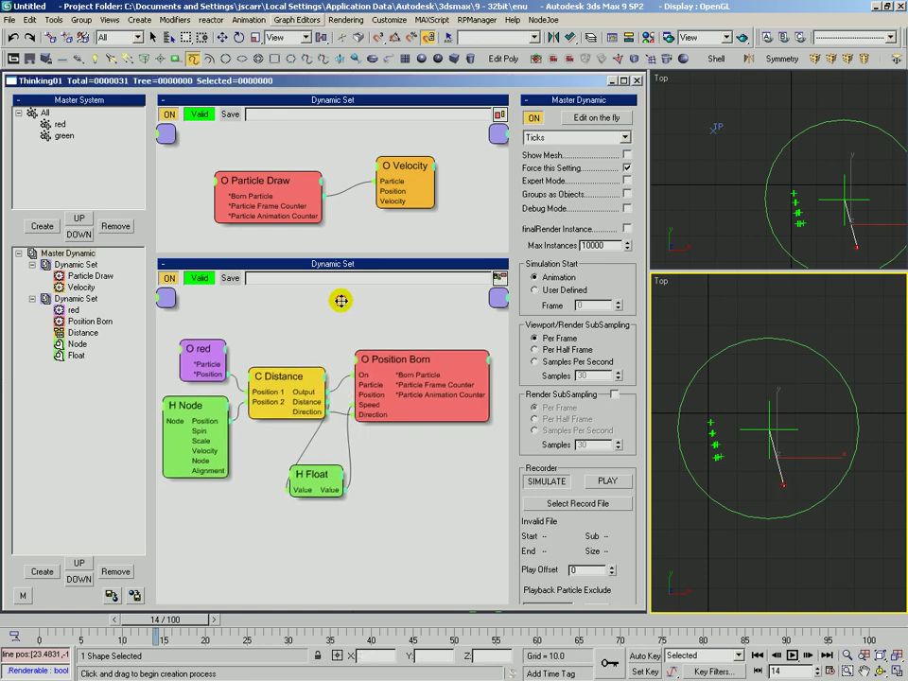
pyautogui.click(208, 350)
pyautogui.moveTo(189, 413); pyautogui.dragTo(190, 423)
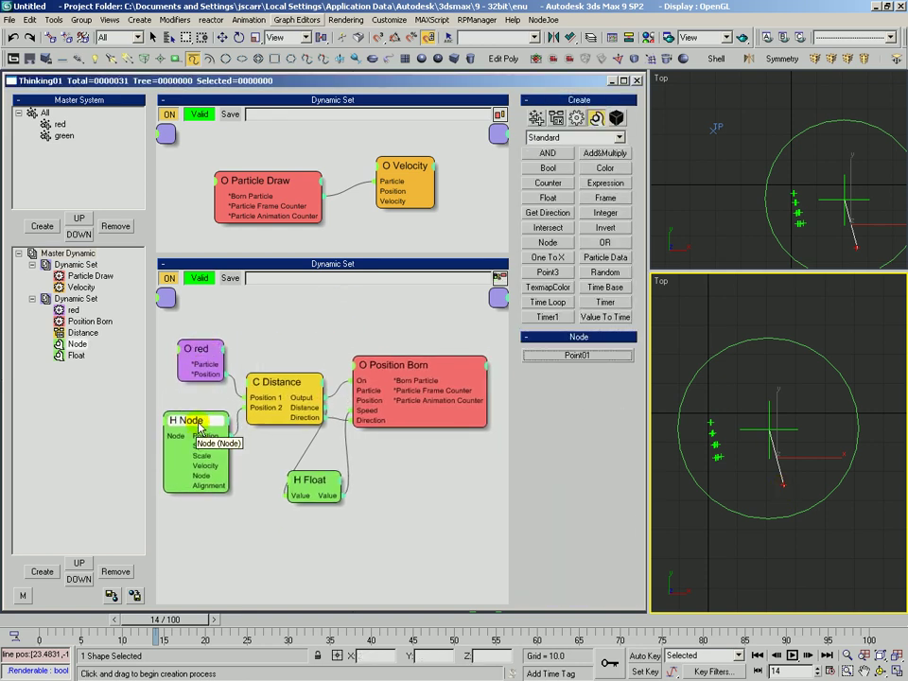
pyautogui.click(285, 383)
pyautogui.moveTo(285, 380); pyautogui.dragTo(283, 378)
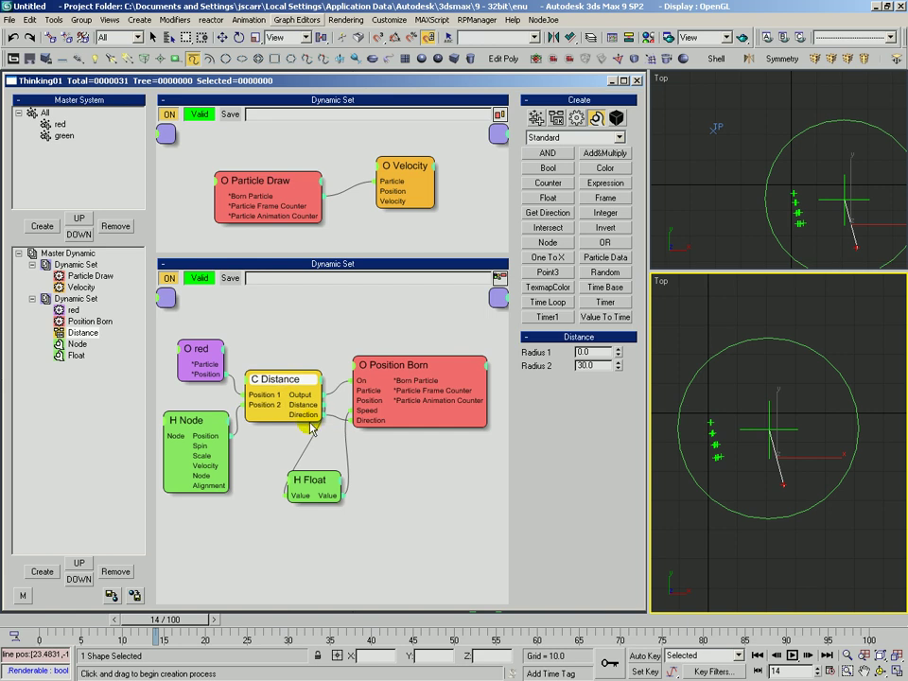
pyautogui.moveTo(196, 346); pyautogui.dragTo(201, 375)
pyautogui.click(218, 374)
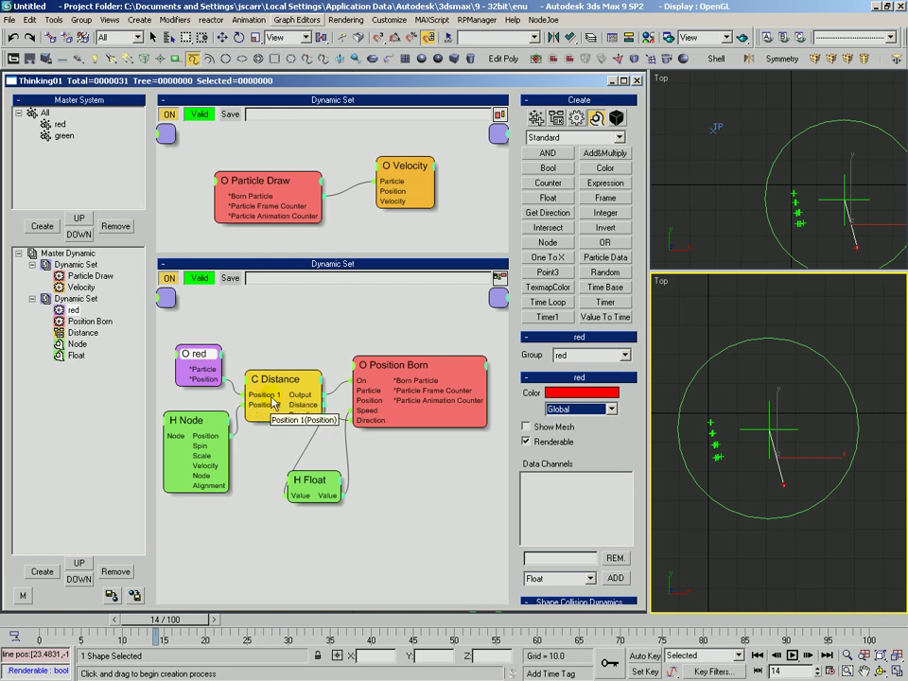
pyautogui.click(341, 371)
# Step: Replace the guide line with one drawn from the point helper to the red particle
pyautogui.rightClick(780, 449)
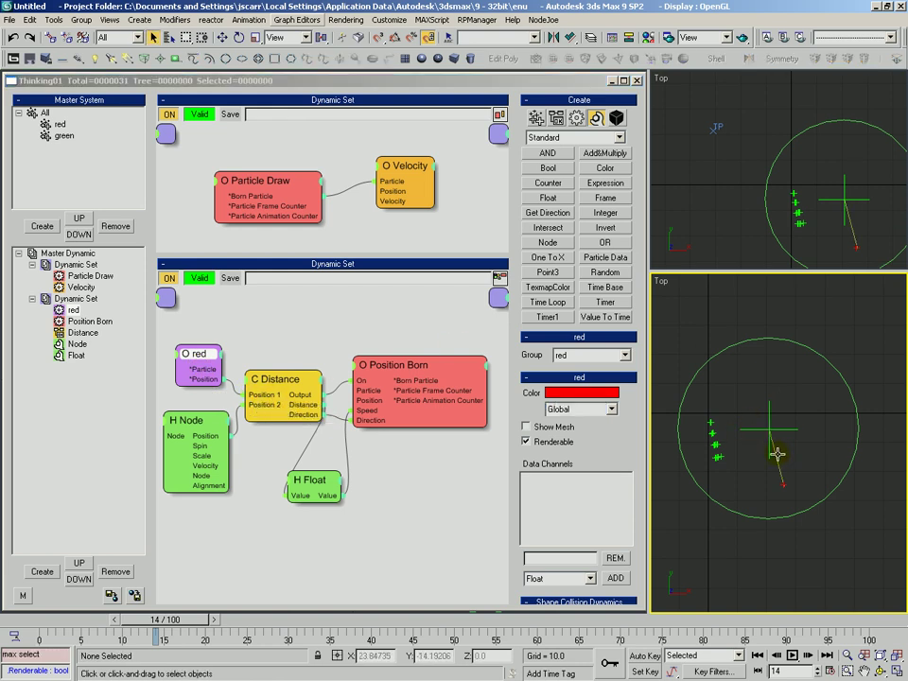
pyautogui.press('Delete')
pyautogui.click(201, 423)
pyautogui.click(670, 422)
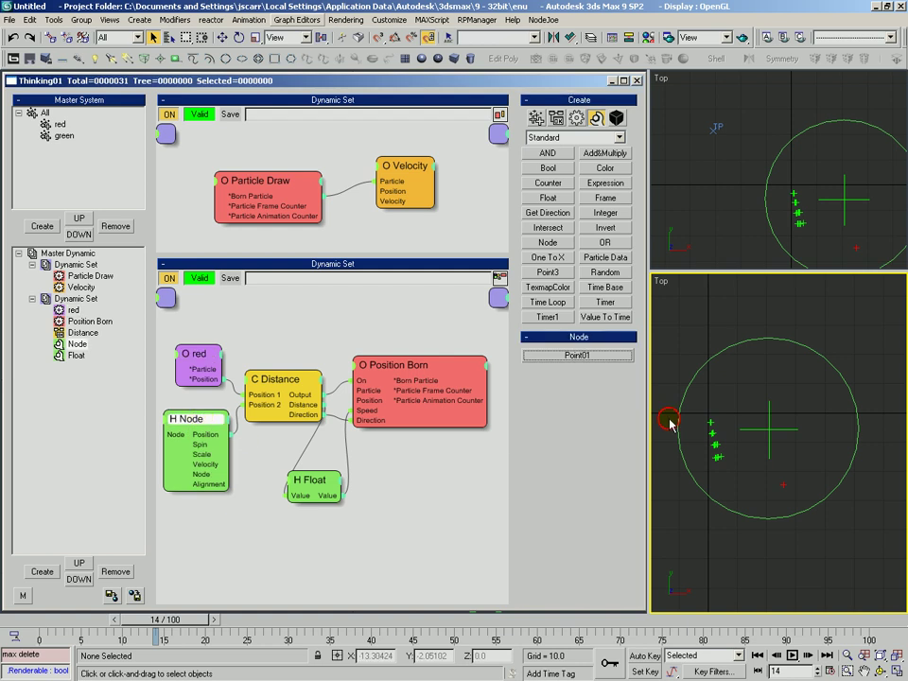
pyautogui.press('l')
pyautogui.click(769, 430)
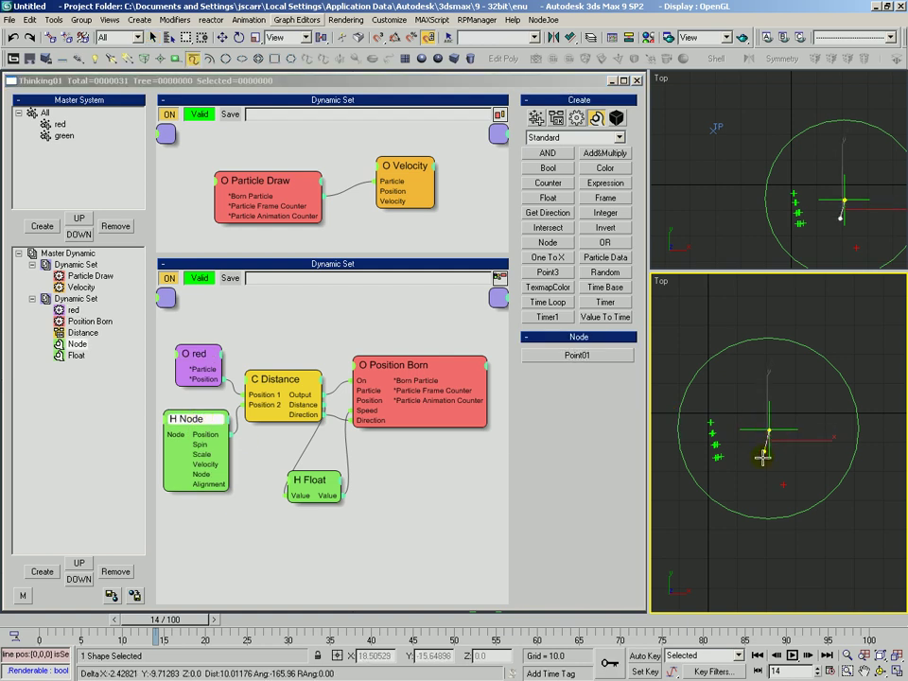
pyautogui.click(784, 485)
pyautogui.rightClick(766, 425)
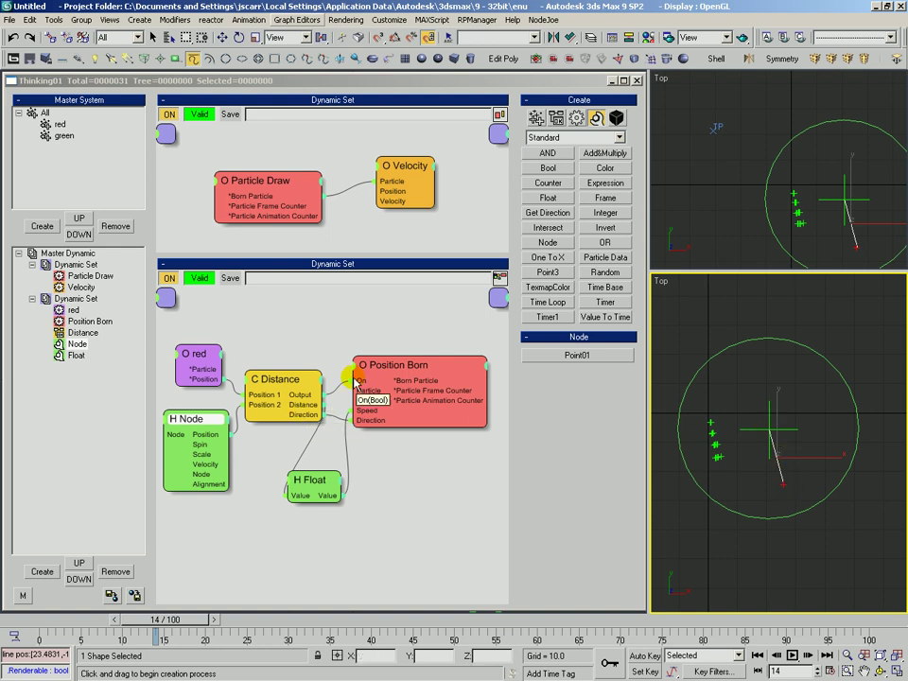
# Step: Advance the animation through frame 34 to frame 50 and review Position Born's settings against the green particles' direction
pyautogui.click(386, 397)
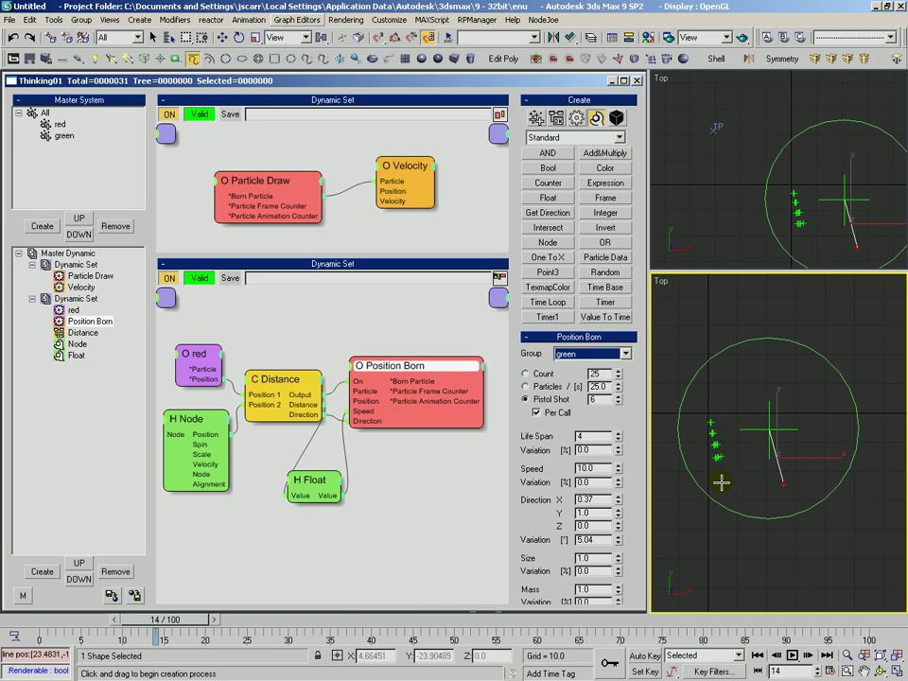
pyautogui.moveTo(163, 621); pyautogui.dragTo(304, 621)
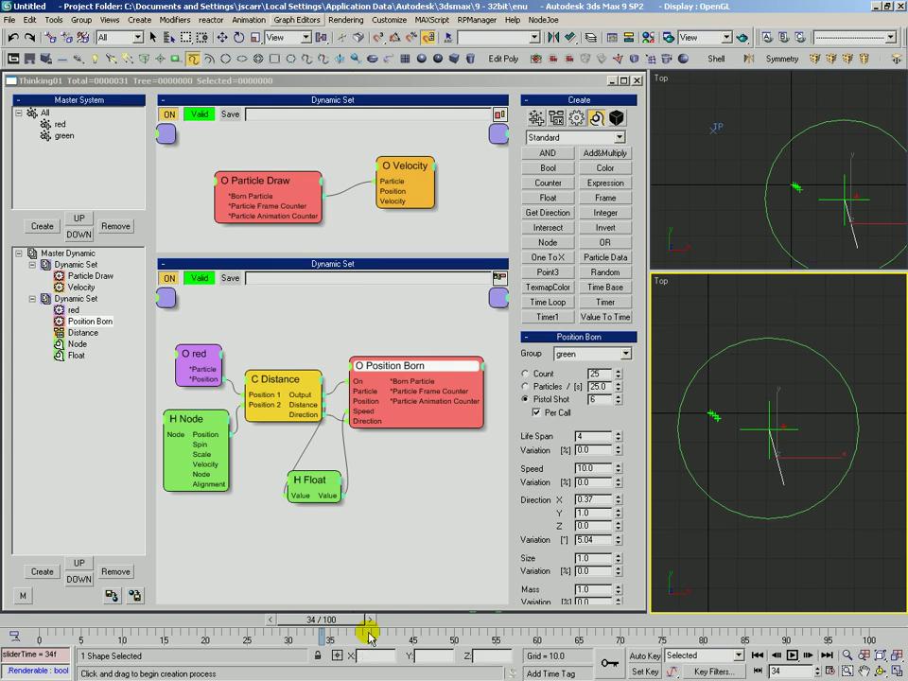
pyautogui.moveTo(322, 621); pyautogui.dragTo(454, 620)
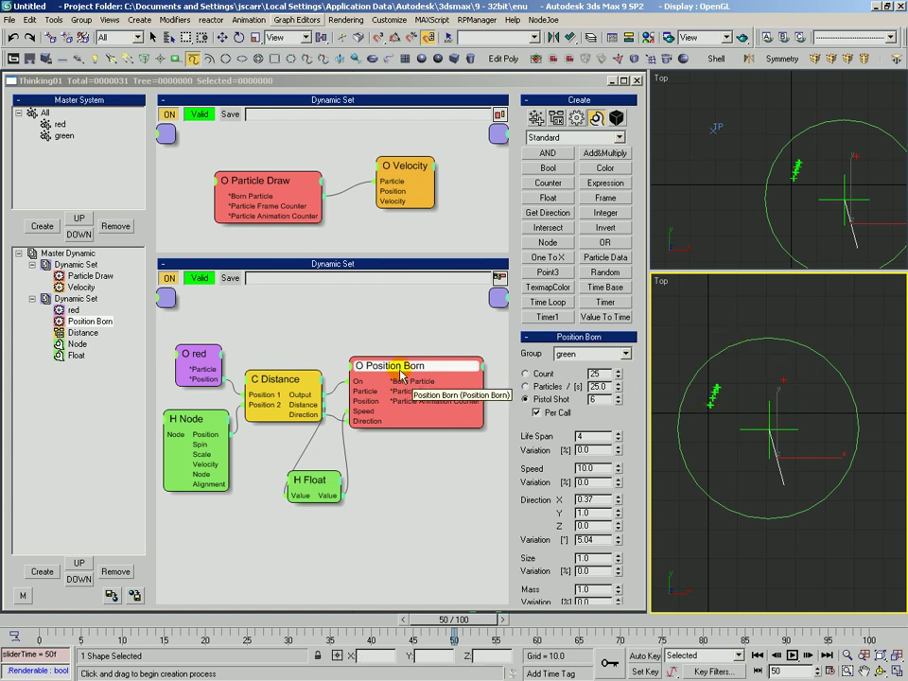
pyautogui.moveTo(397, 375); pyautogui.dragTo(400, 377)
pyautogui.moveTo(544, 505); pyautogui.dragTo(531, 431)
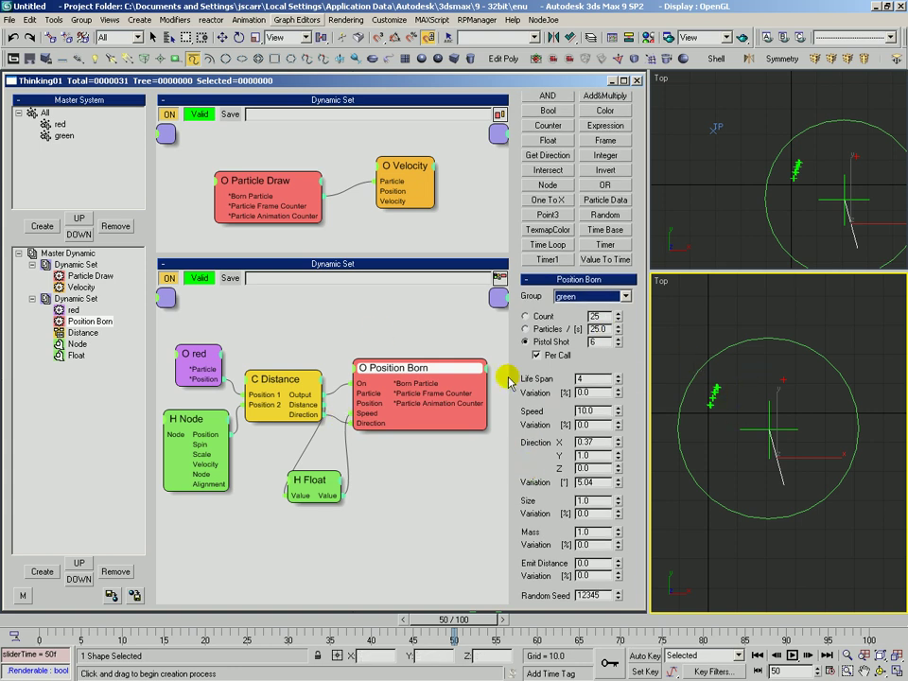
# Step: Swap Distance's inputs, wiring Node's Position to Position 1 and red's Position to Position 2, and play from frame 0 to frame 12
pyautogui.click(249, 404)
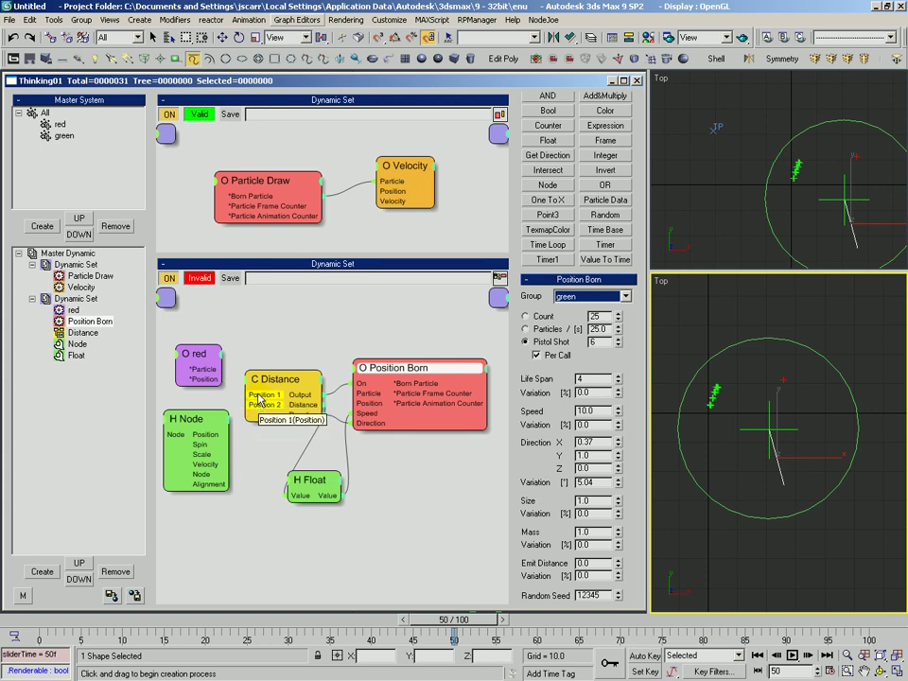
pyautogui.moveTo(258, 399)
pyautogui.mouseDown()
pyautogui.moveTo(215, 439)
pyautogui.moveTo(229, 398)
pyautogui.moveTo(216, 375)
pyautogui.mouseUp()
pyautogui.click(48, 620)
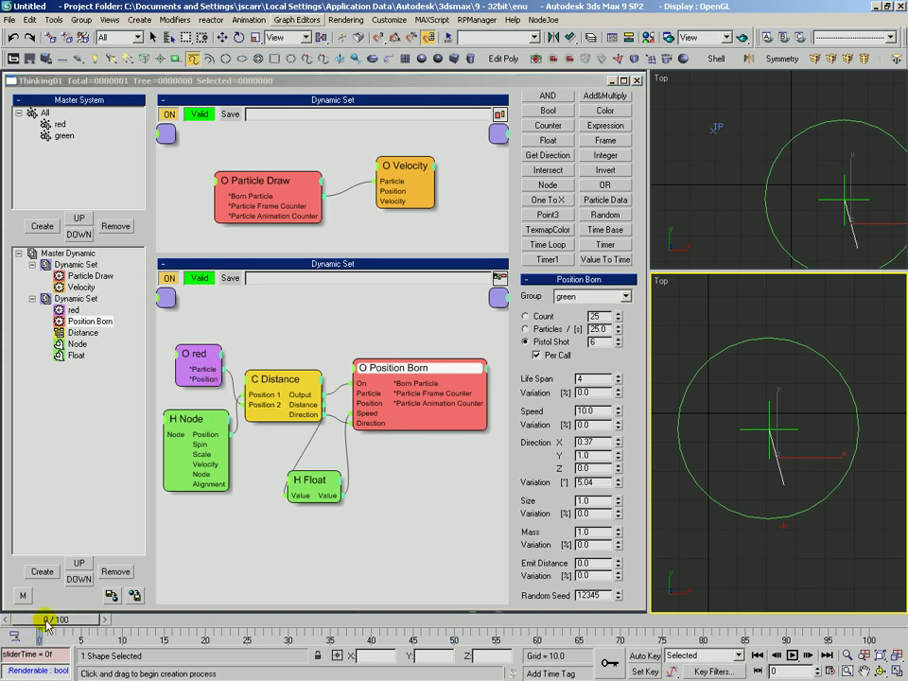
pyautogui.moveTo(45, 620); pyautogui.dragTo(139, 629)
# Step: Delete the guide line between the point helper and the red particle
pyautogui.press('q')
pyautogui.click(786, 481)
pyautogui.click(782, 476)
pyautogui.press('Delete')
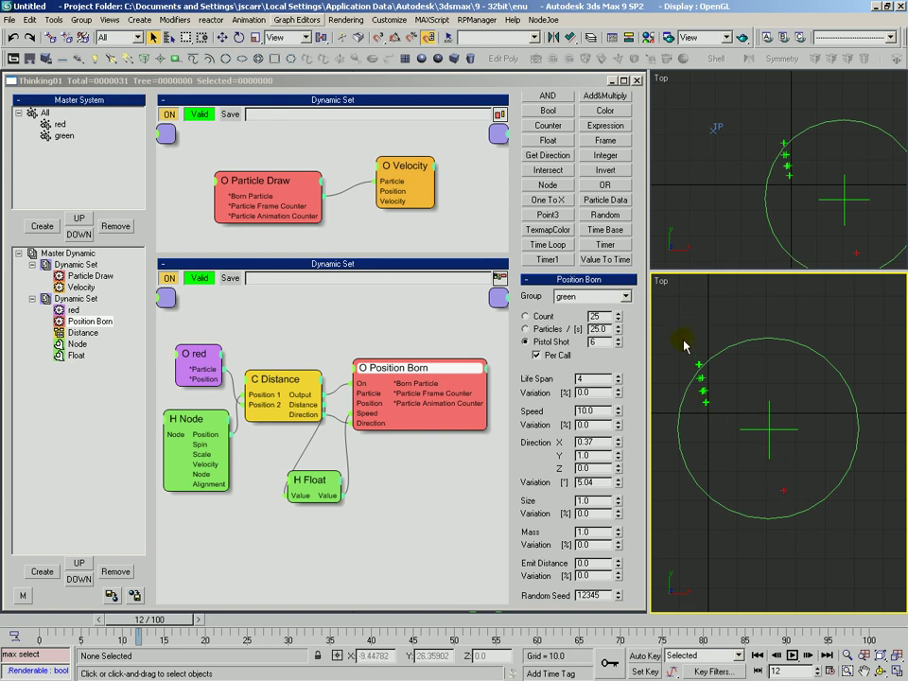
# Step: Check the green particles at frame 32 and the Float node's settings, moving the animation back to frame 17
pyautogui.moveTo(158, 621); pyautogui.dragTo(305, 632)
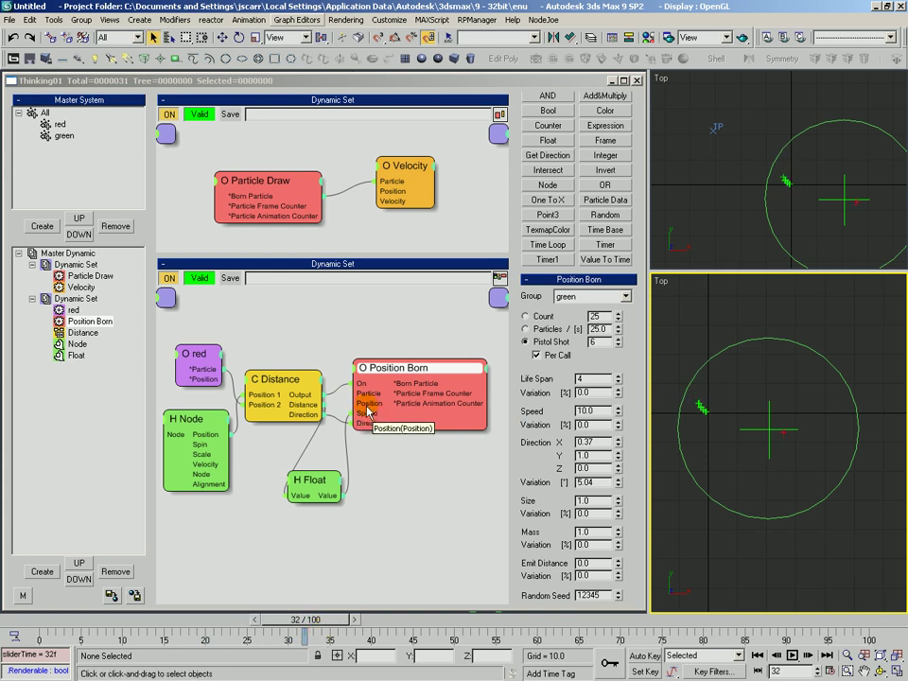
pyautogui.click(326, 480)
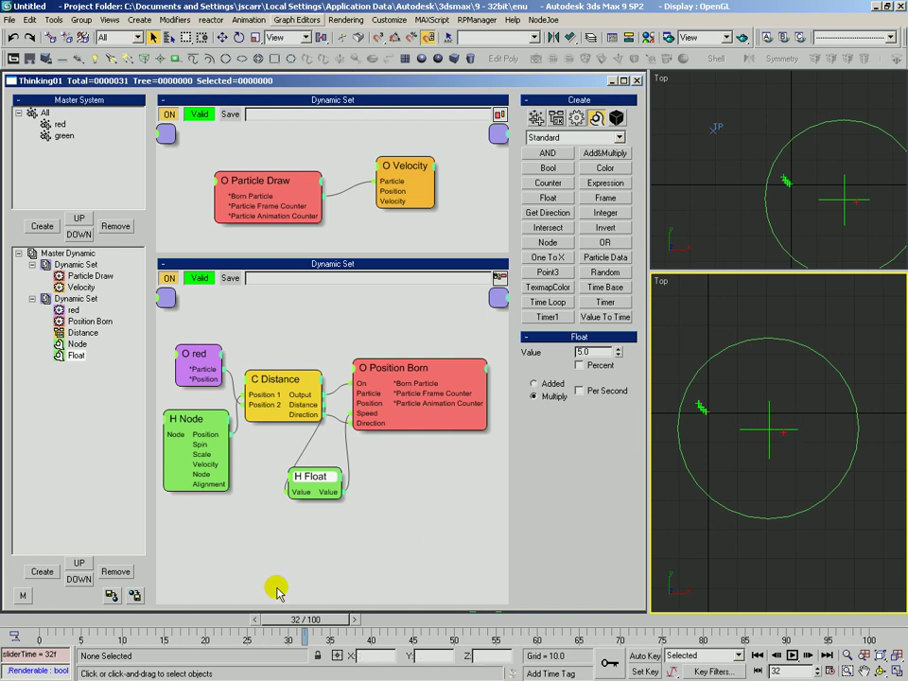
pyautogui.moveTo(336, 627); pyautogui.dragTo(237, 582)
pyautogui.hotkey('alt', 'z')
pyautogui.moveTo(779, 401); pyautogui.dragTo(735, 412)
pyautogui.hotkey('ctrl', 'p')
pyautogui.moveTo(735, 411); pyautogui.dragTo(740, 408)
# Step: Select the Dynamic Set containing the Distance node and show the condition operators available for it
pyautogui.click(311, 340)
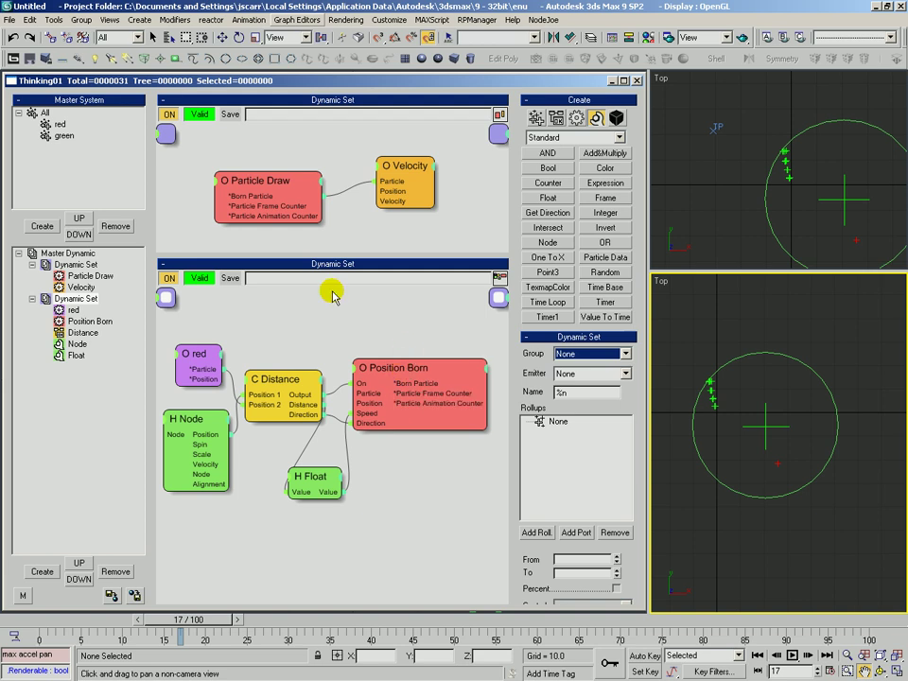
pyautogui.click(560, 120)
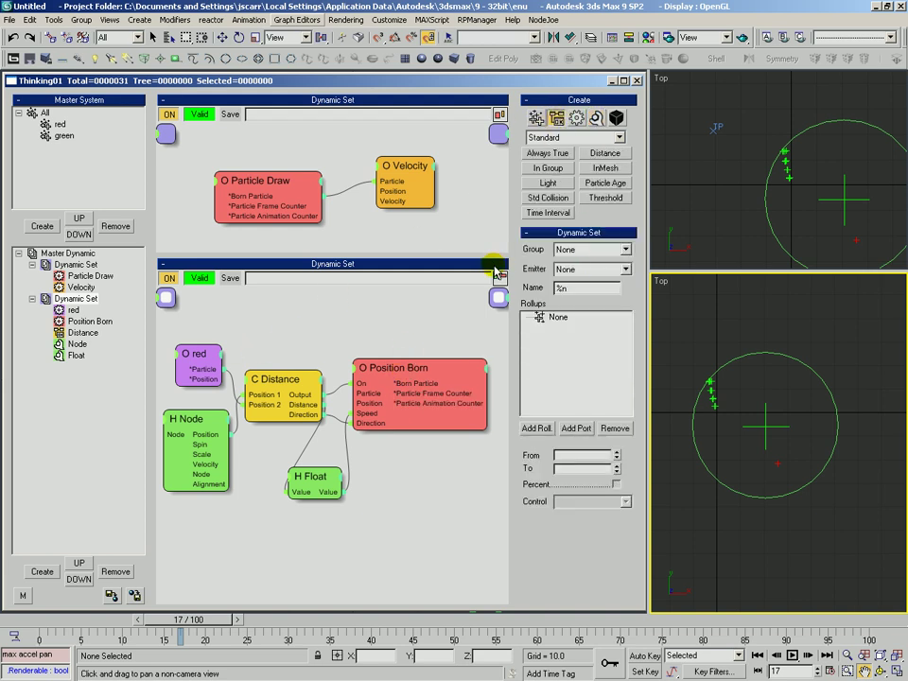